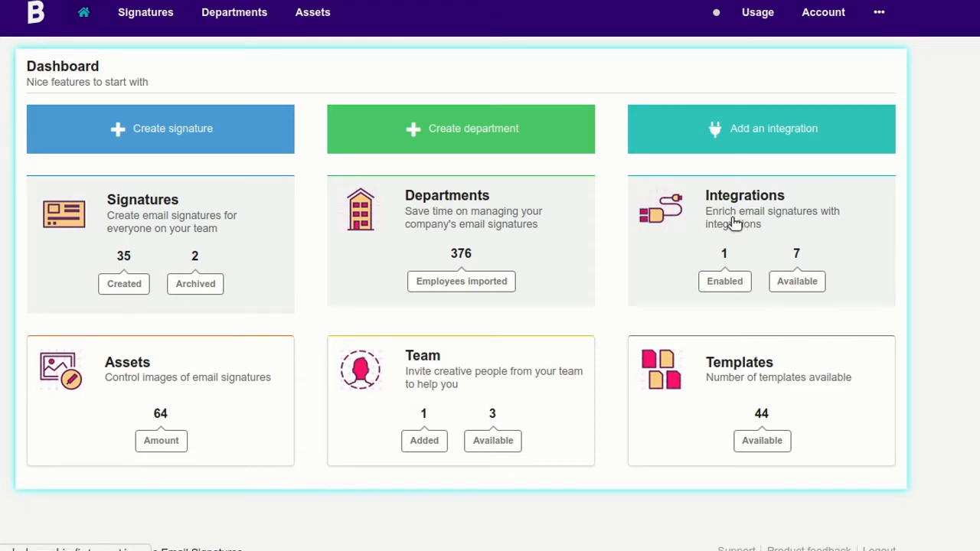
Open the Integrations settings from the Bybrand dashboard
{"action": "left_click", "coordinate": [723, 219]}
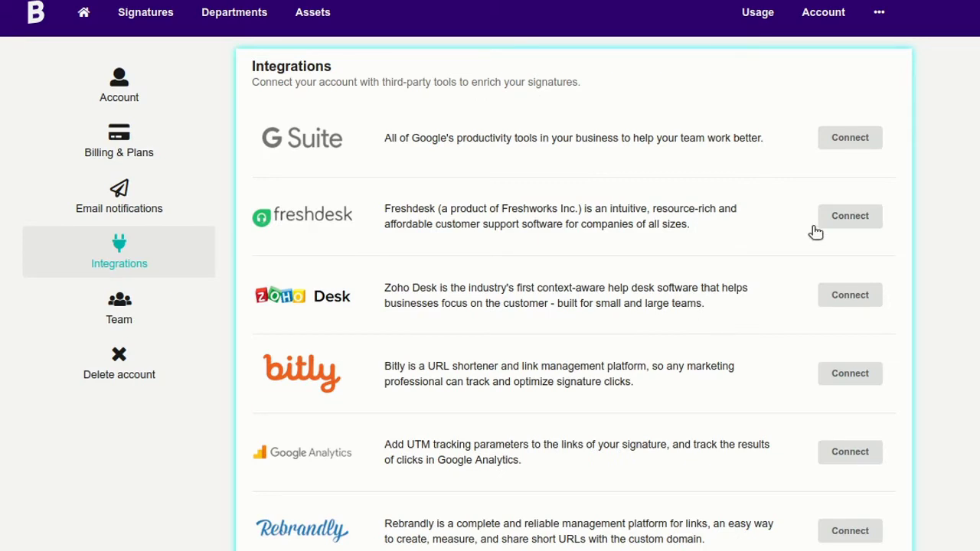
Start connecting the Freshdesk integration from the integrations list
{"action": "left_click", "coordinate": [842, 220]}
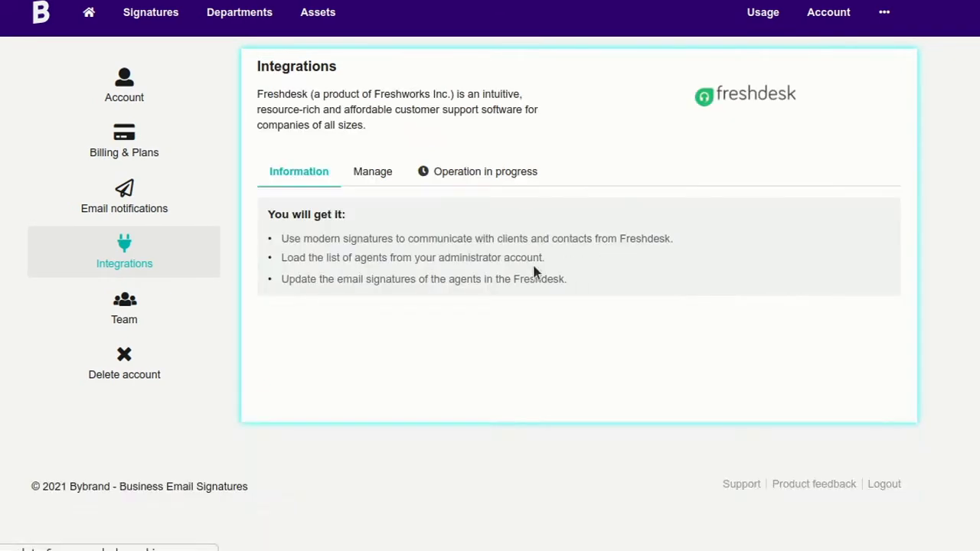
{"action": "scroll", "coordinate": [391, 236], "scroll_direction": "down", "scroll_amount": 3}
{"action": "left_click", "coordinate": [350, 301]}
{"action": "left_click", "coordinate": [342, 349]}
{"action": "left_click", "coordinate": [341, 375]}
{"action": "scroll", "coordinate": [474, 352], "scroll_direction": "up", "scroll_amount": 3}
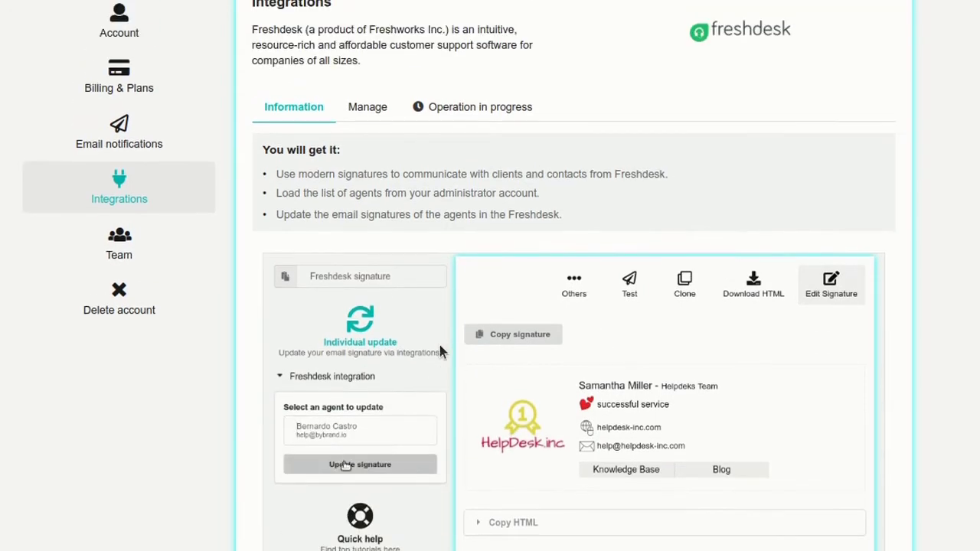
Begin entering the Freshdesk domain 'byb' in the Manage tab's Domain field
{"action": "left_click", "coordinate": [374, 125]}
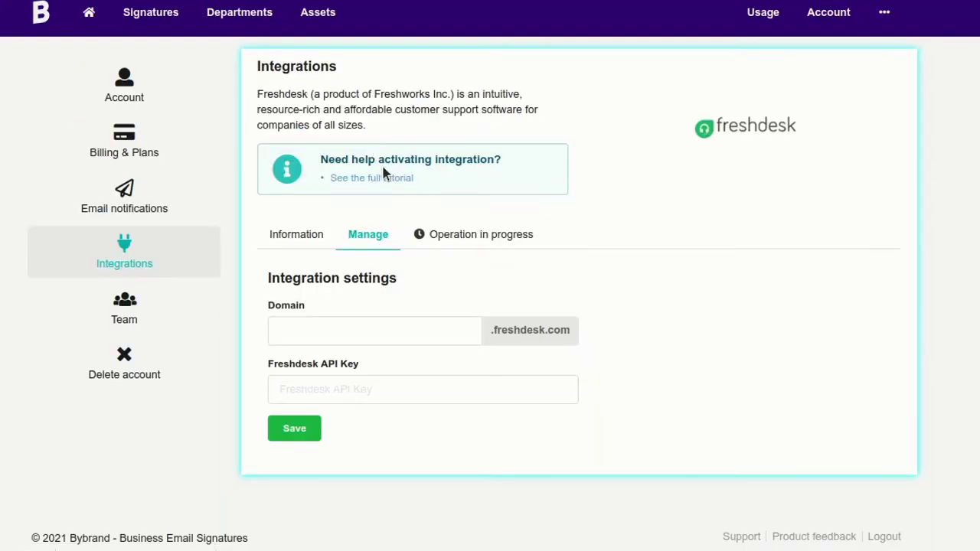
{"action": "left_click", "coordinate": [331, 319]}
{"action": "type", "text": "byb"}
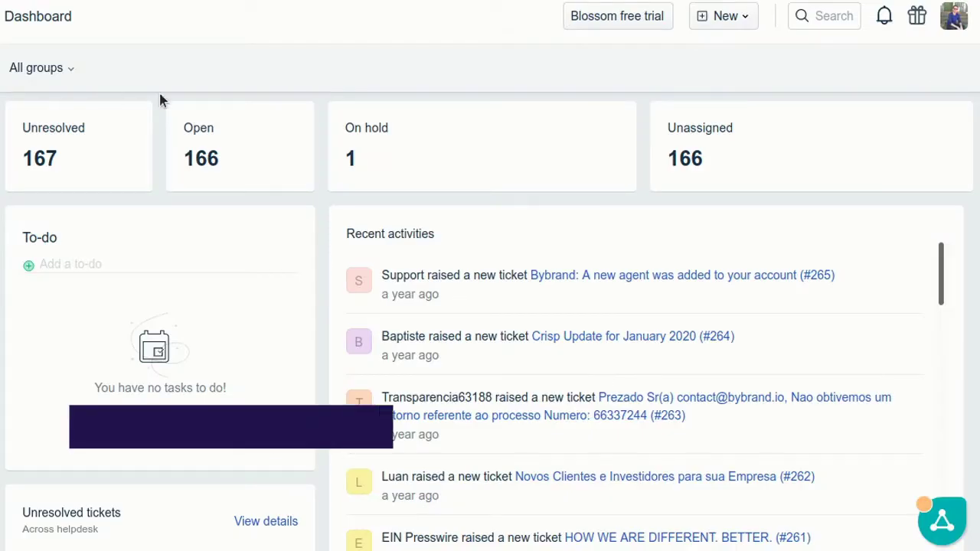
Copy the agent's API key from the Freshdesk profile settings page
{"action": "left_click", "coordinate": [957, 18]}
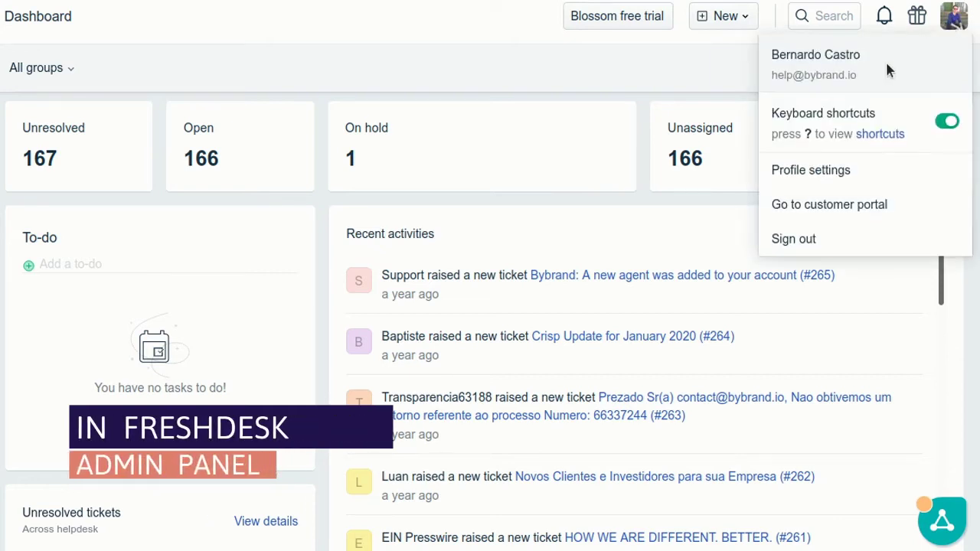
{"action": "left_click", "coordinate": [808, 173]}
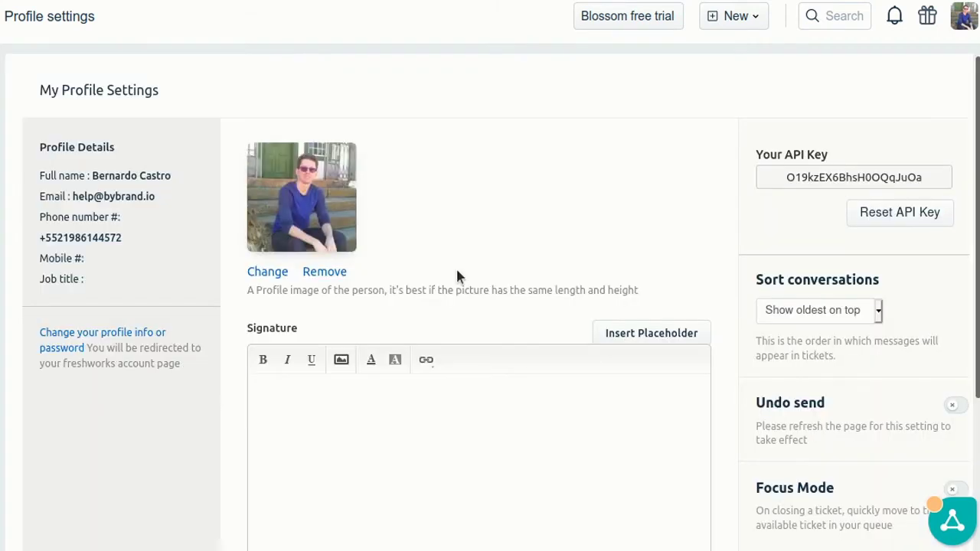
{"action": "double_click", "coordinate": [792, 177]}
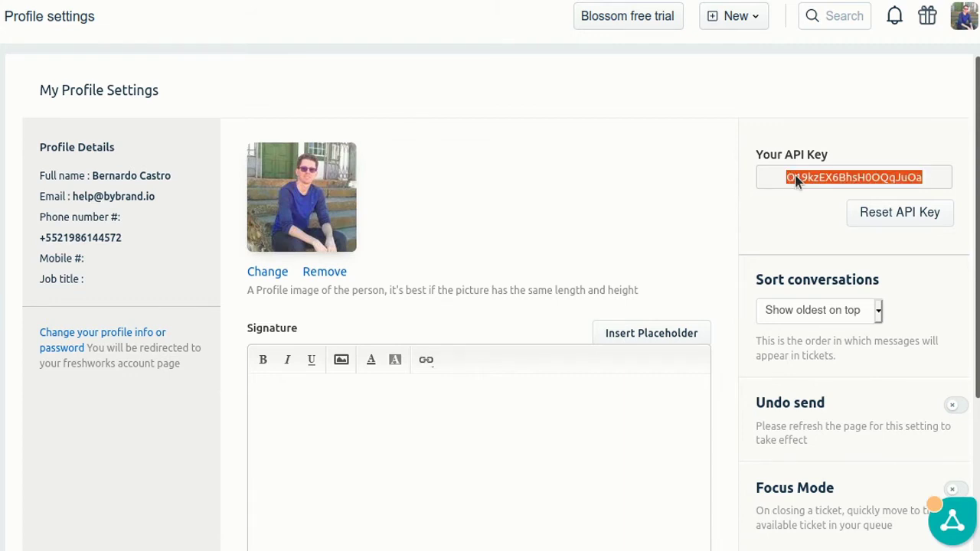
{"action": "right_click", "coordinate": [813, 179]}
{"action": "left_click", "coordinate": [832, 190]}
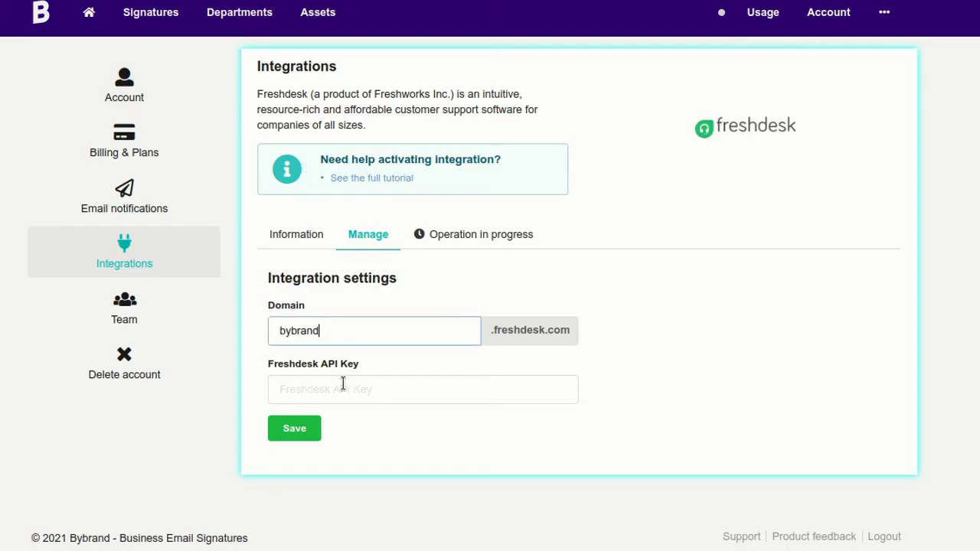
Paste the Freshdesk API key into Bybrand and save the connection
{"action": "left_click", "coordinate": [344, 389]}
{"action": "key", "text": "ctrl+v"}
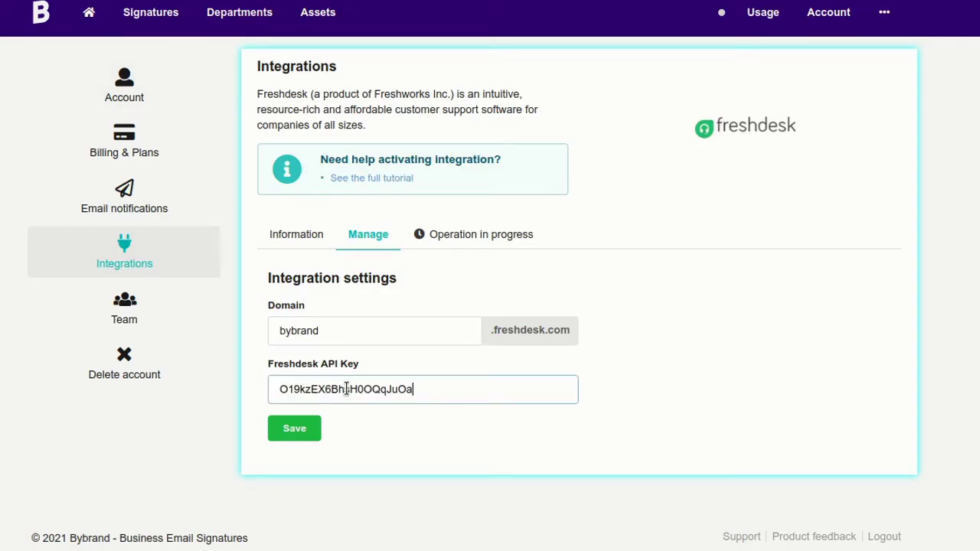
{"action": "left_click", "coordinate": [298, 430]}
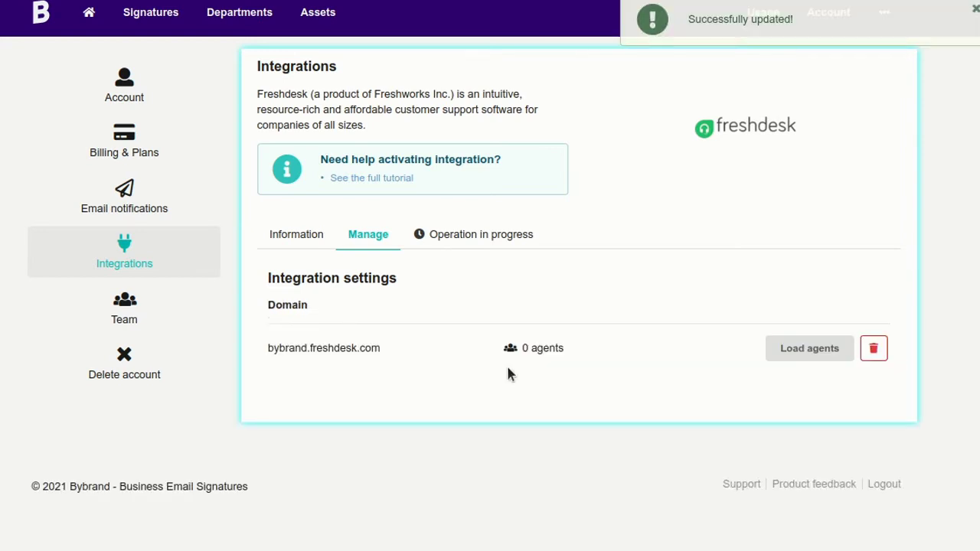
Load the full-time Freshdesk agents and return to the integration overview
{"action": "left_click", "coordinate": [814, 348]}
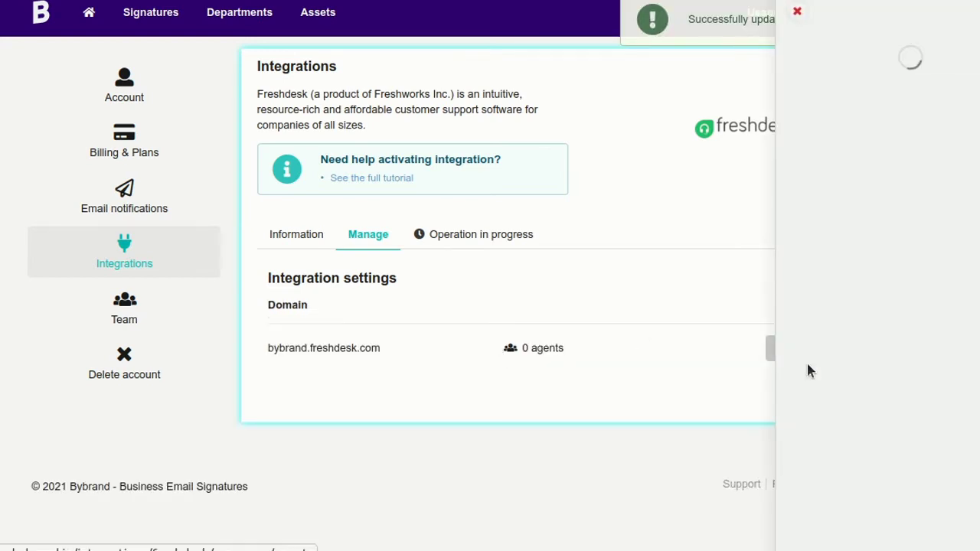
{"action": "left_click", "coordinate": [766, 220]}
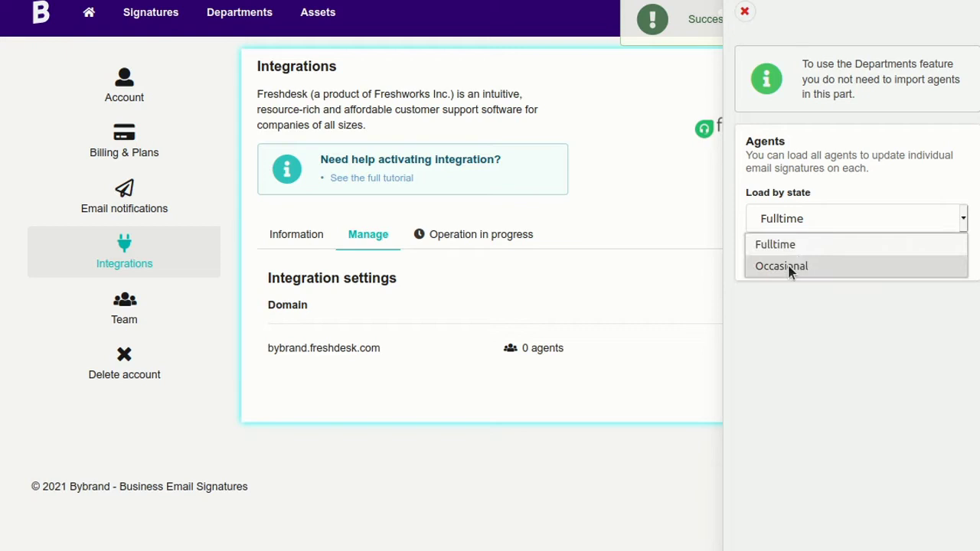
{"action": "left_click", "coordinate": [775, 245]}
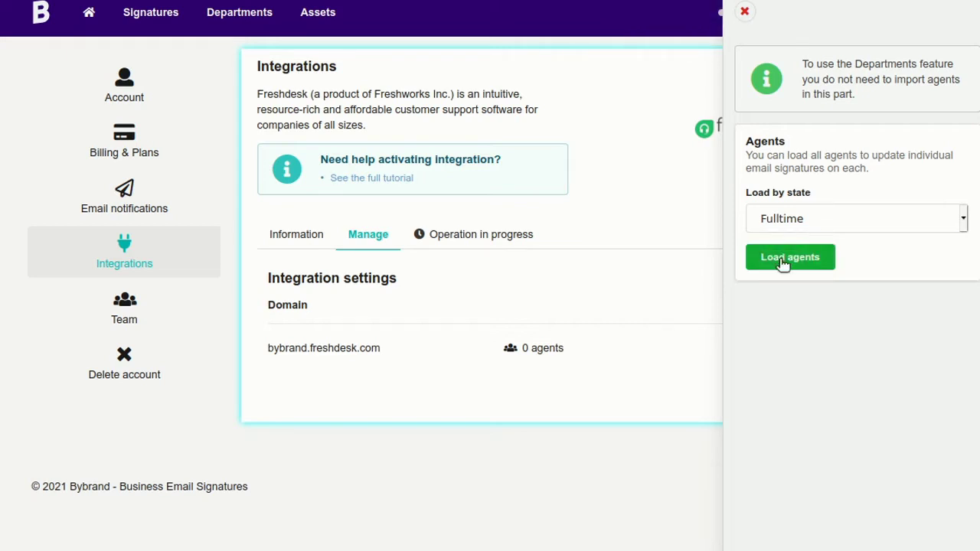
{"action": "left_click", "coordinate": [784, 260]}
{"action": "left_click", "coordinate": [814, 314]}
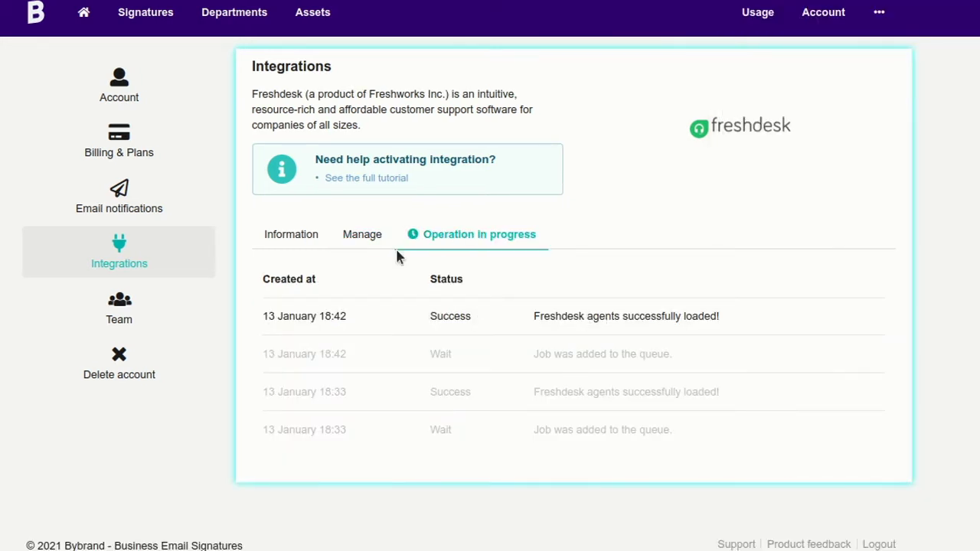
{"action": "left_click", "coordinate": [370, 239]}
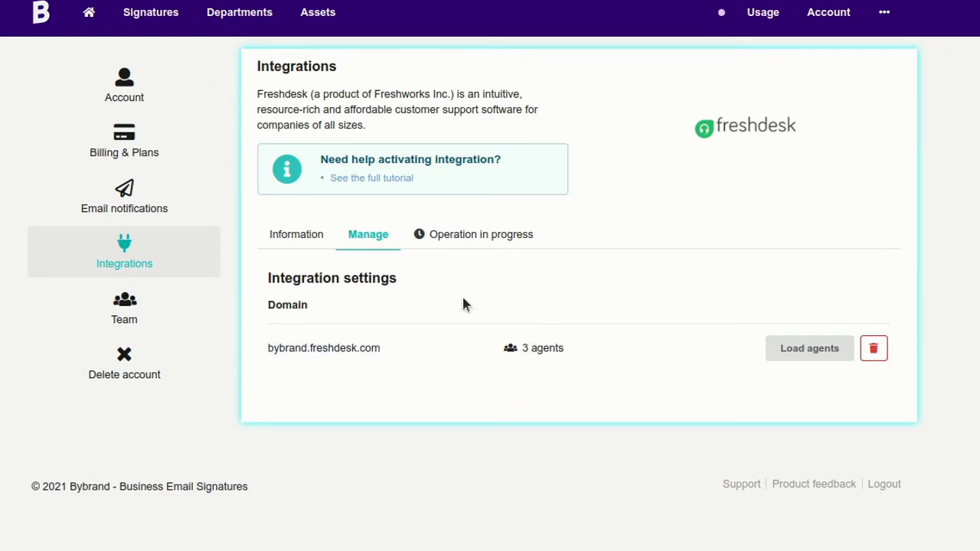
Create a department named 'Freshdesk agents' and continue to importing employees
{"action": "left_click", "coordinate": [236, 19]}
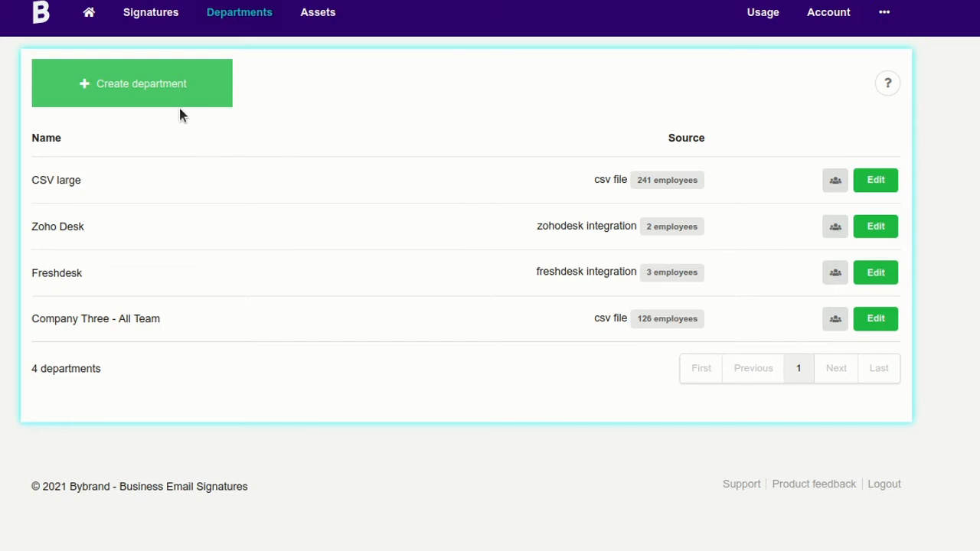
{"action": "left_click", "coordinate": [159, 91]}
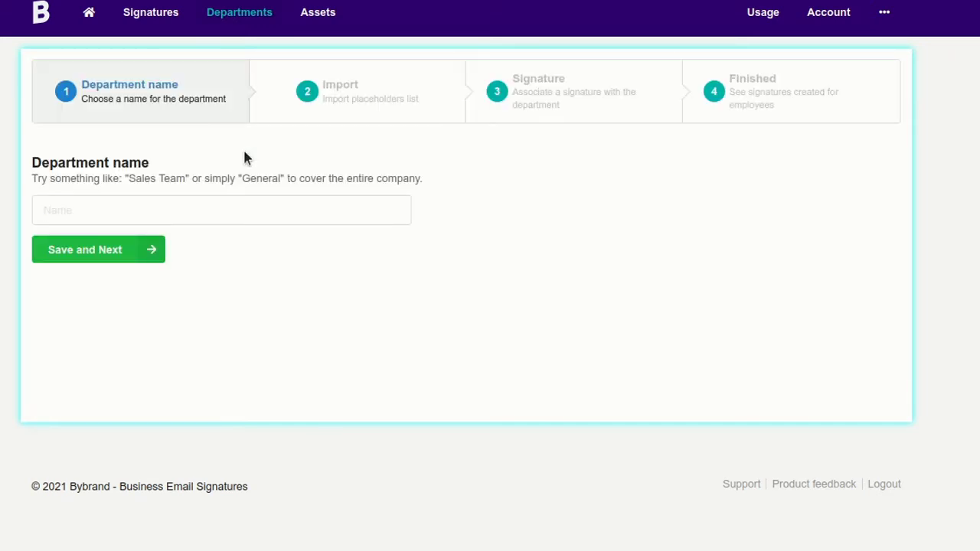
{"action": "left_click", "coordinate": [164, 207]}
{"action": "key", "text": "Return"}
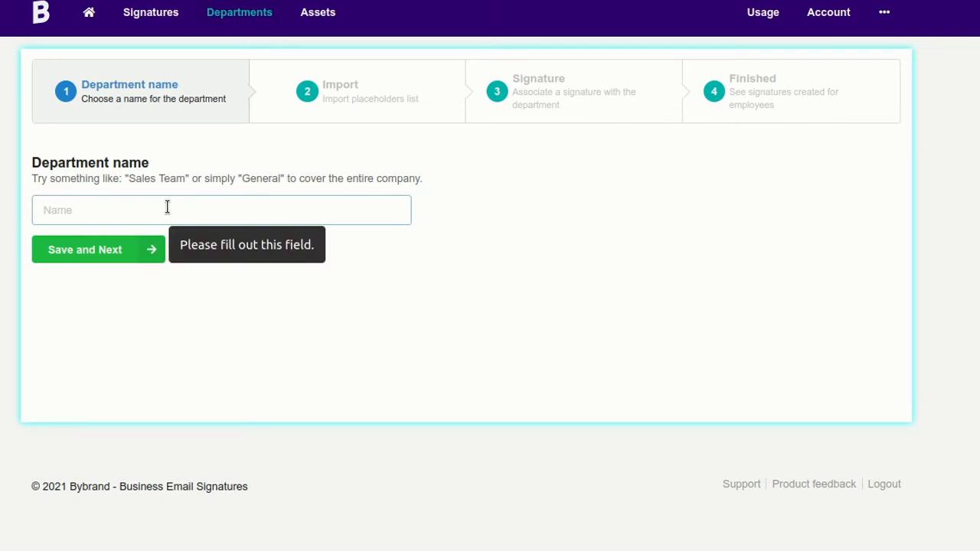
{"action": "type", "text": "Fr"}
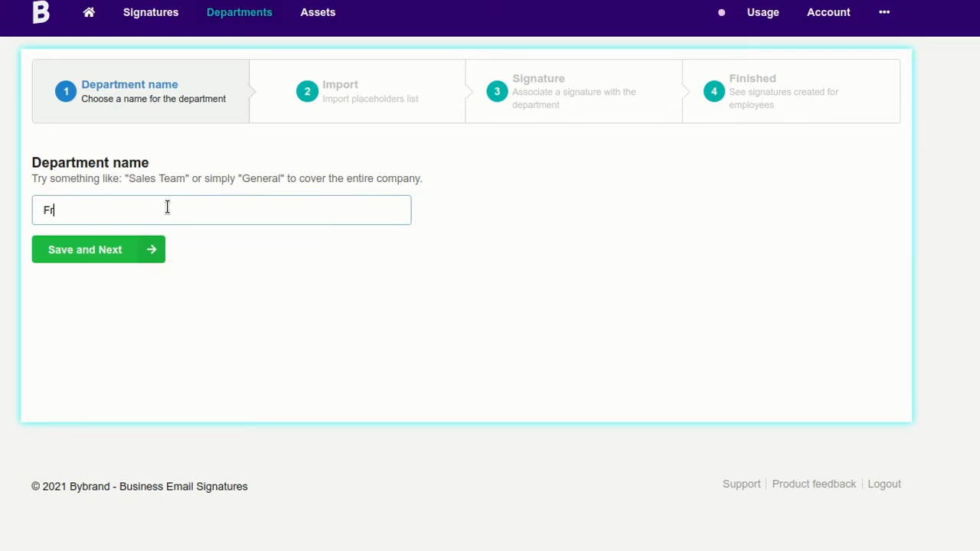
{"action": "type", "text": "eshdesk agents"}
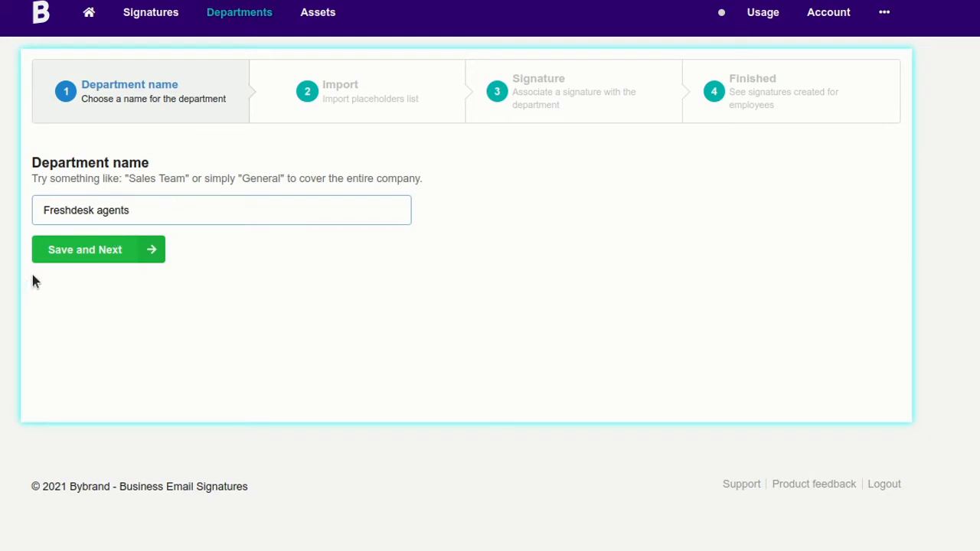
{"action": "left_click", "coordinate": [92, 251]}
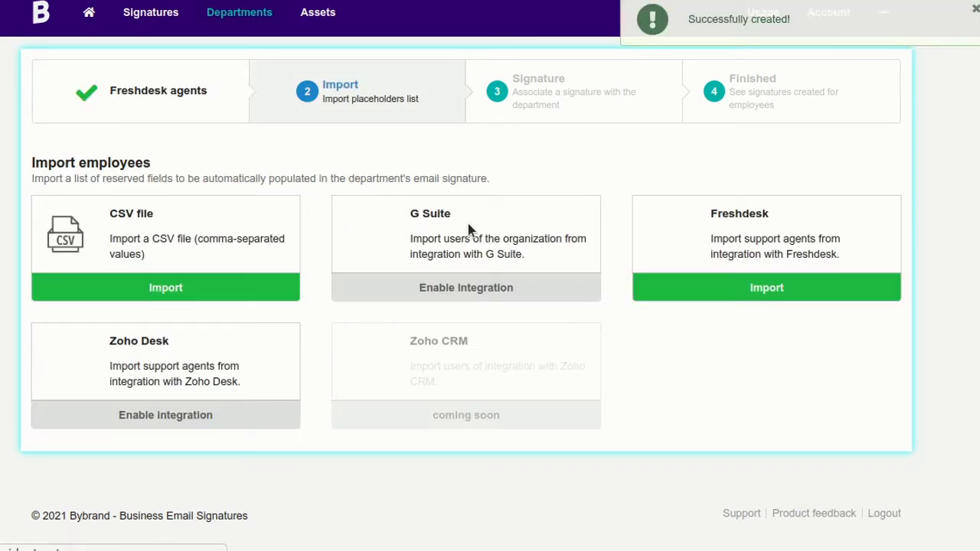
Load the full-time Freshdesk agents and import all three into the department
{"action": "left_click", "coordinate": [765, 285]}
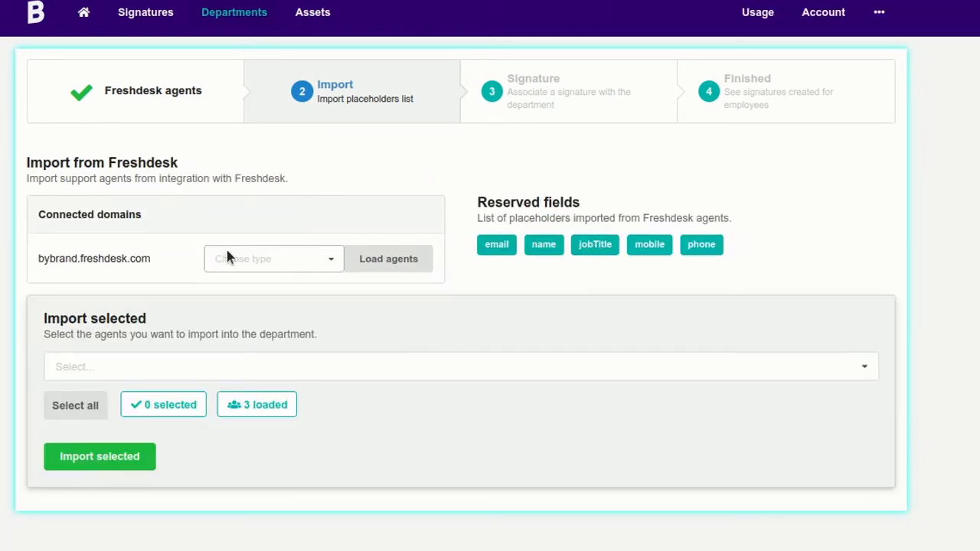
{"action": "left_click", "coordinate": [322, 268]}
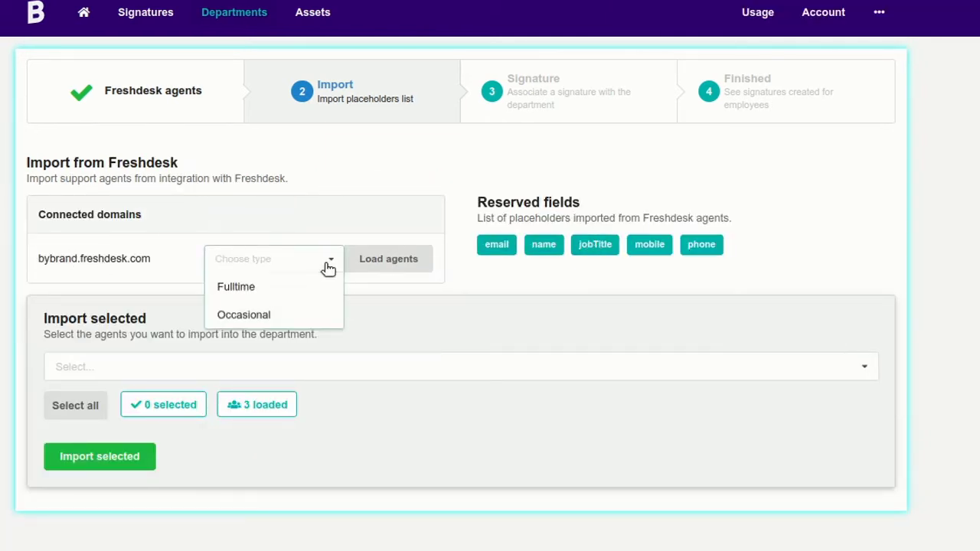
{"action": "left_click", "coordinate": [274, 287]}
{"action": "left_click", "coordinate": [407, 254]}
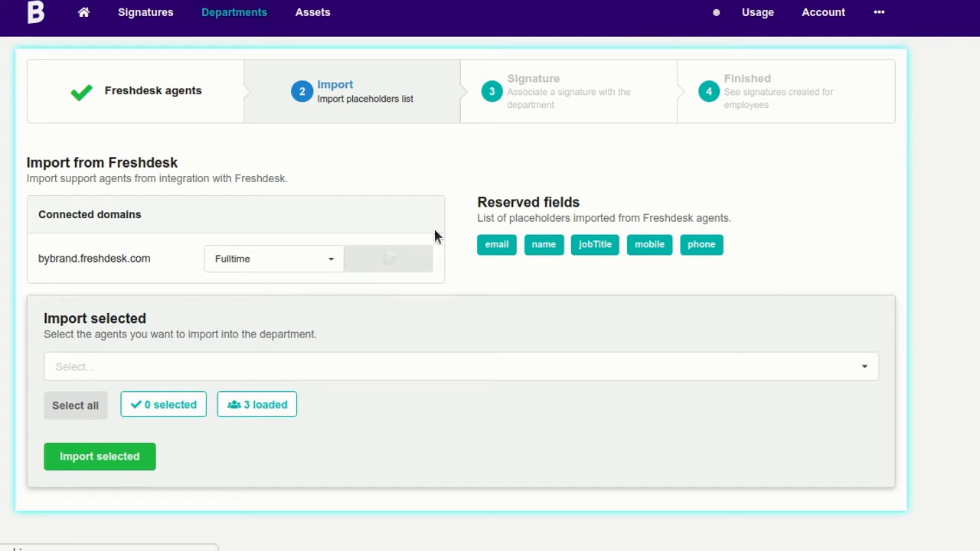
{"action": "left_click", "coordinate": [162, 362]}
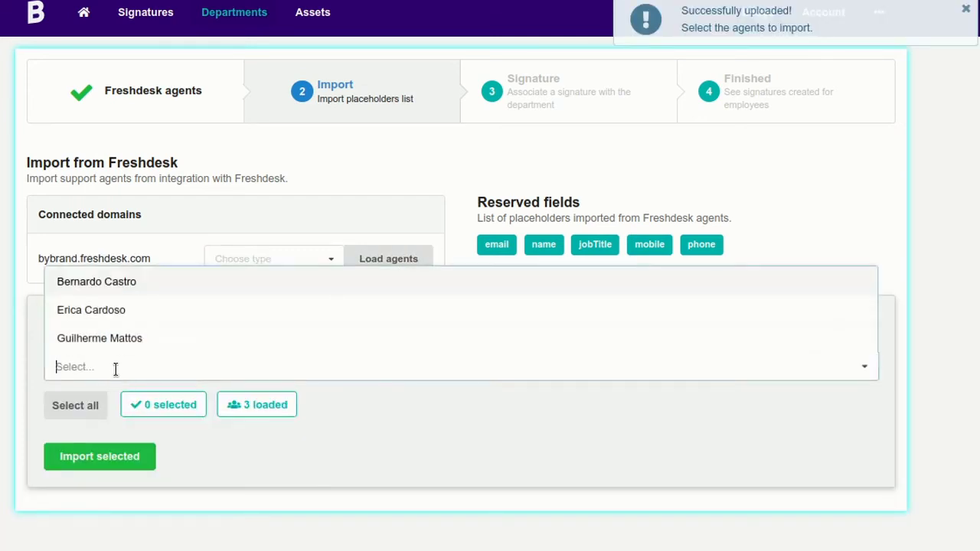
{"action": "left_click", "coordinate": [107, 342]}
{"action": "left_click", "coordinate": [113, 338]}
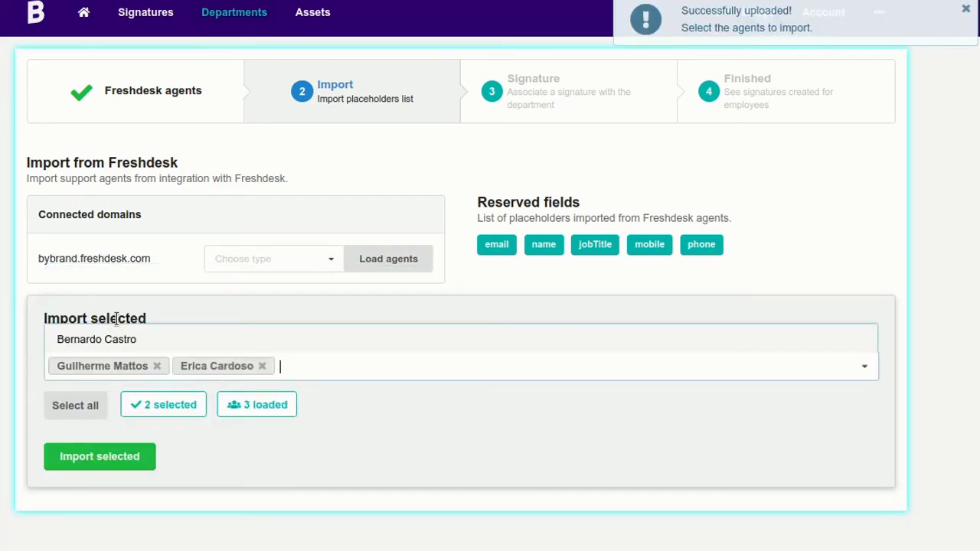
{"action": "left_click", "coordinate": [118, 339]}
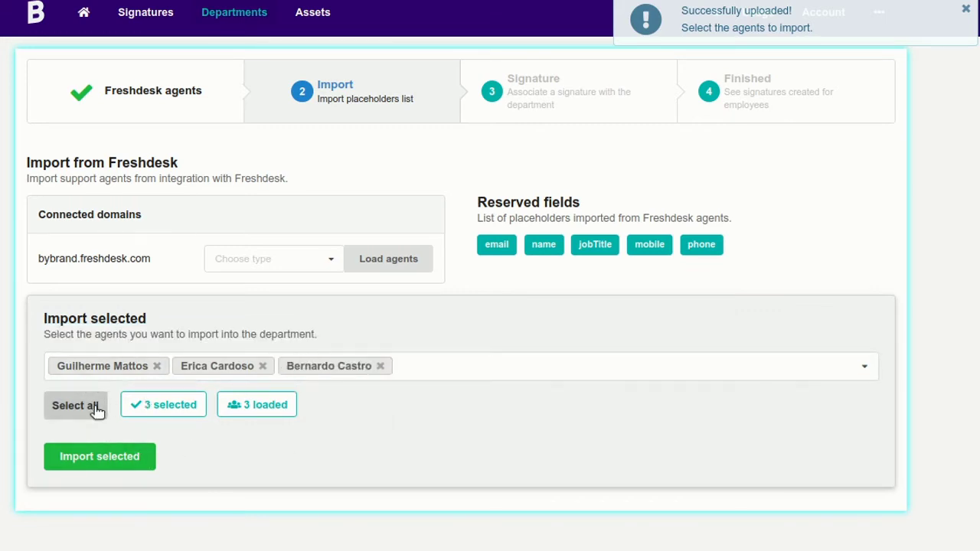
{"action": "left_click", "coordinate": [117, 463]}
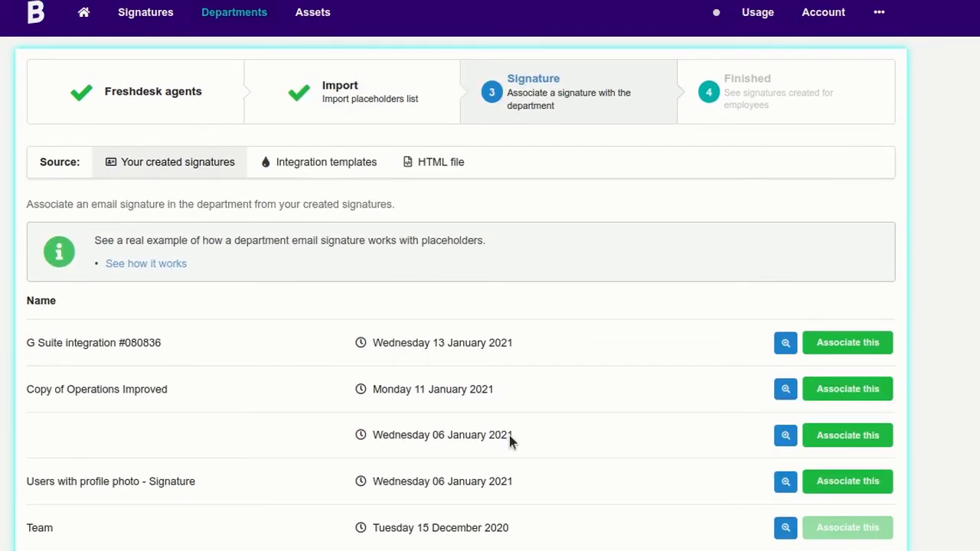
Preview the HelpDesk integration templates and associate the third, award-badge one
{"action": "left_click", "coordinate": [786, 435]}
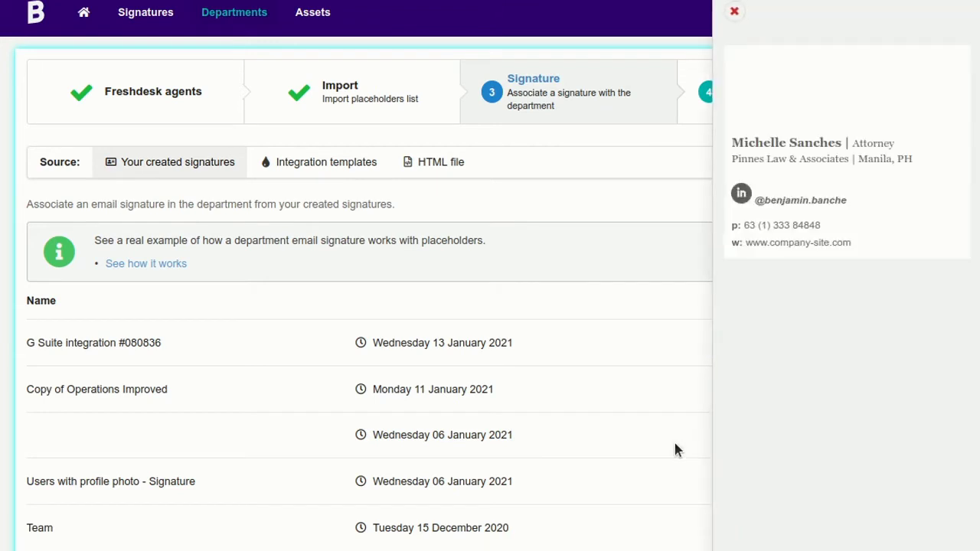
{"action": "left_click", "coordinate": [689, 444]}
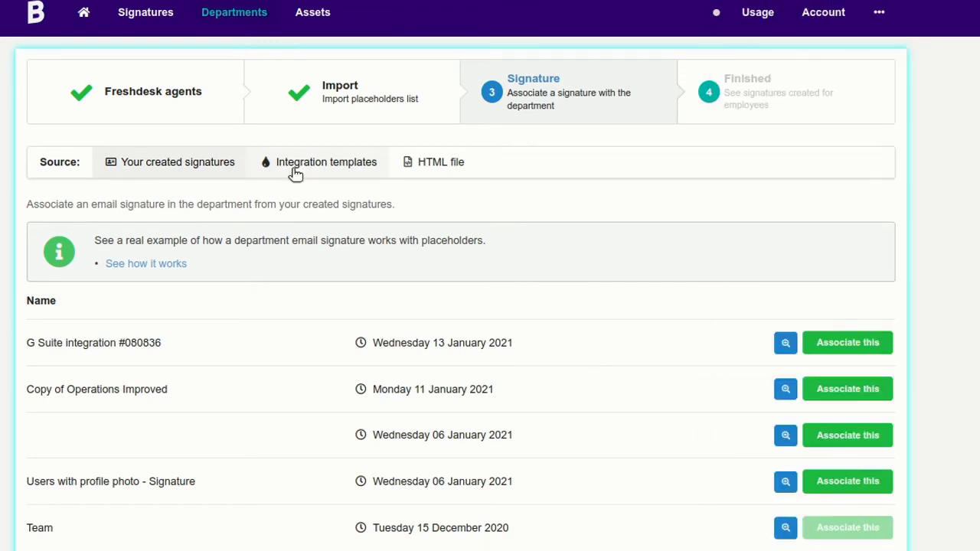
{"action": "left_click", "coordinate": [298, 169]}
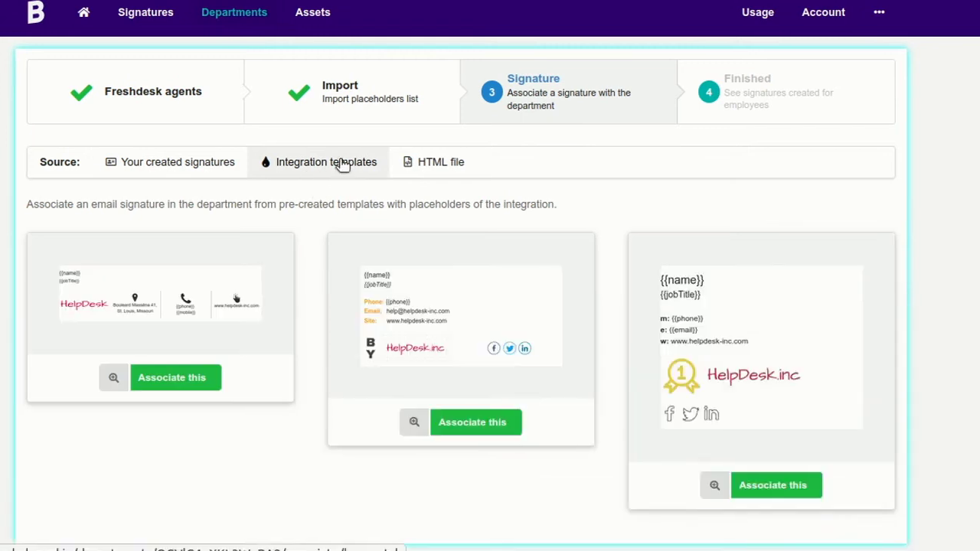
{"action": "left_click", "coordinate": [114, 377]}
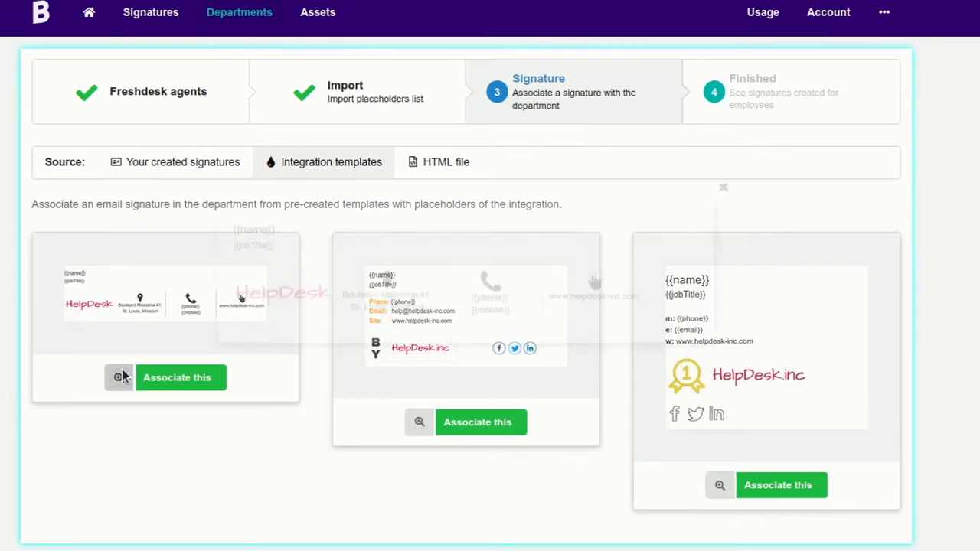
{"action": "left_click", "coordinate": [251, 409]}
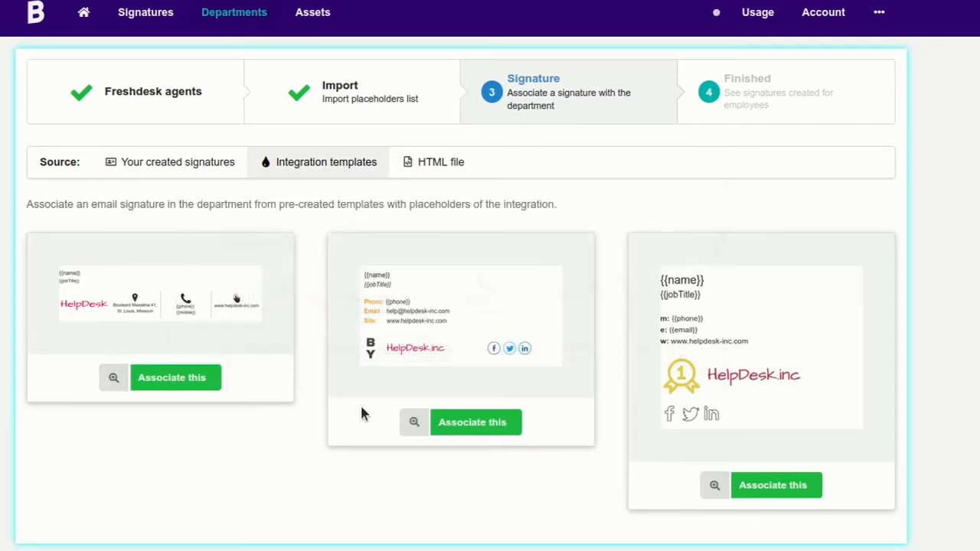
{"action": "left_click", "coordinate": [417, 422]}
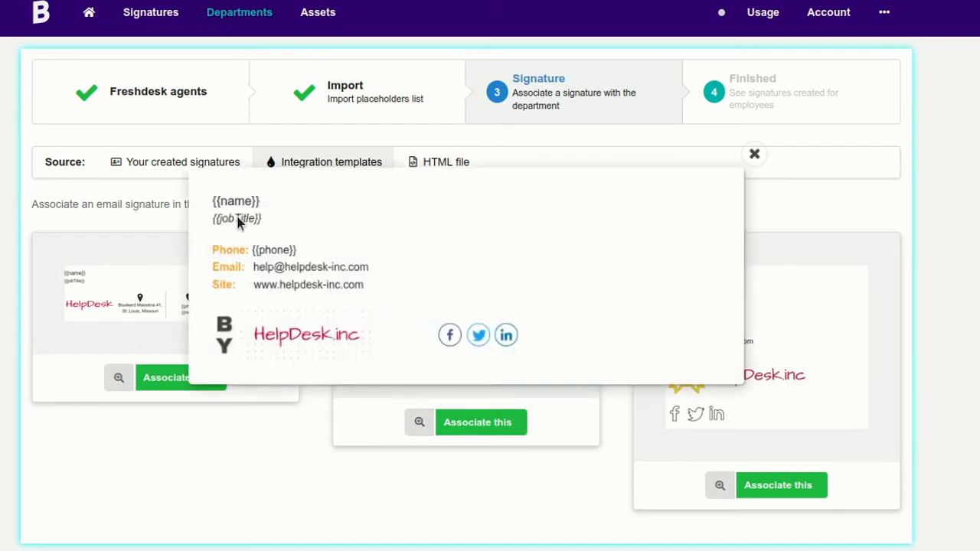
{"action": "left_click", "coordinate": [754, 153]}
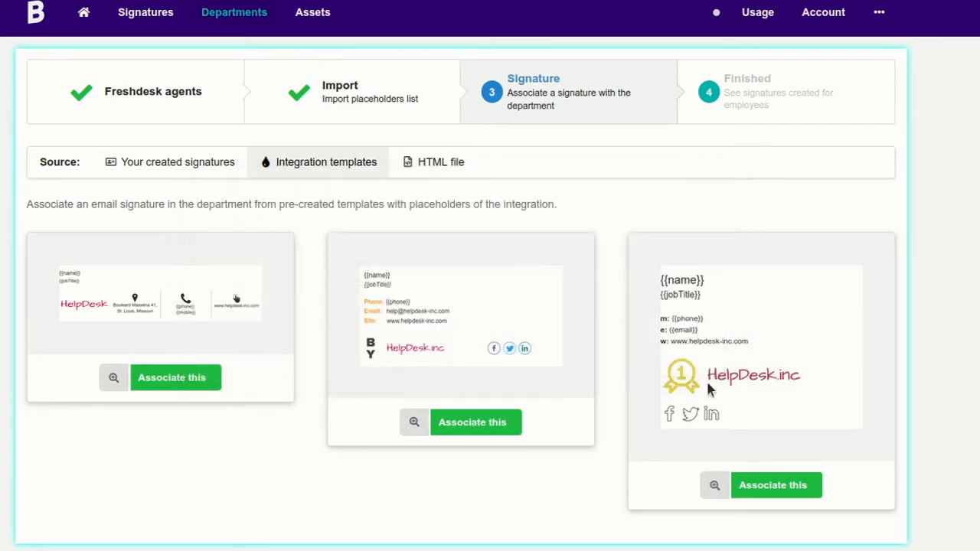
{"action": "left_click", "coordinate": [719, 485]}
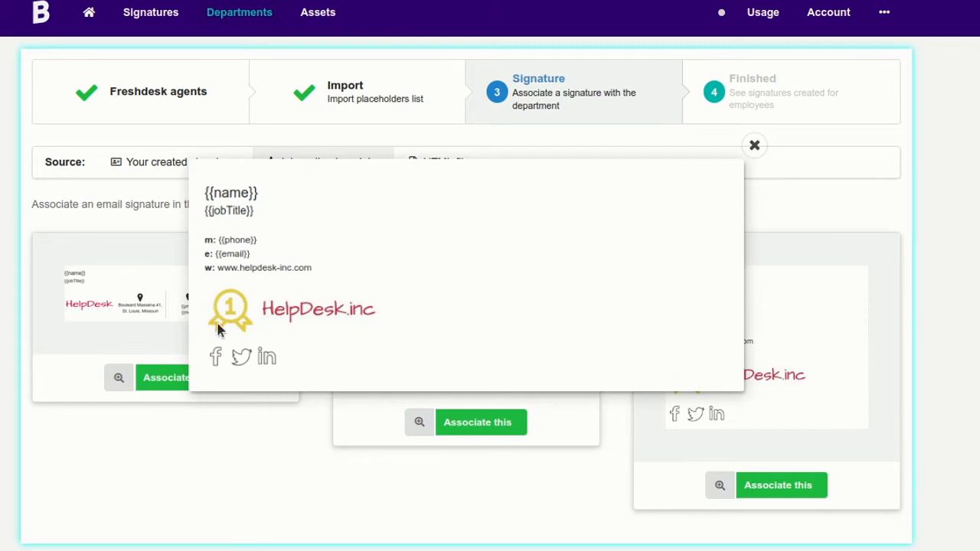
{"action": "left_click", "coordinate": [753, 148]}
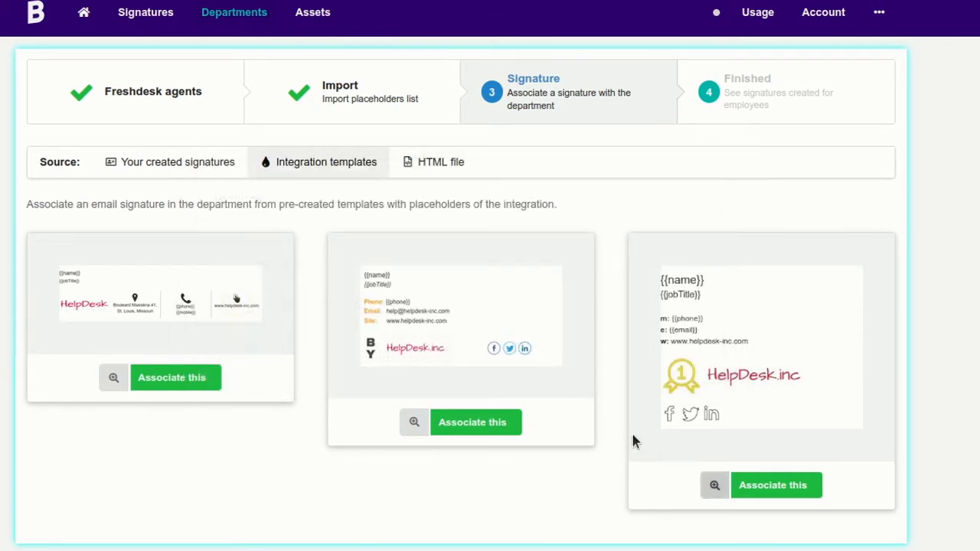
{"action": "left_click", "coordinate": [760, 488]}
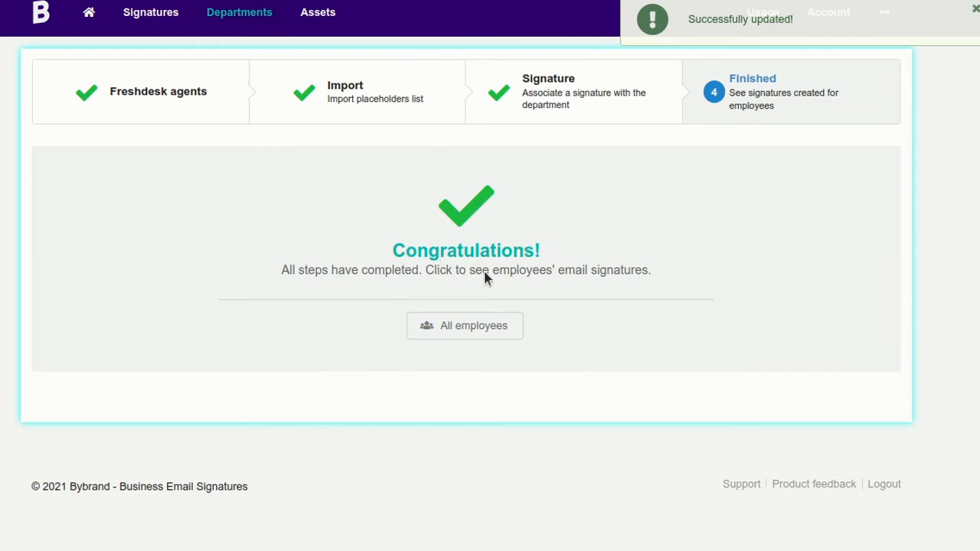
Preview the first and third employees' new signatures in the employee list
{"action": "left_click", "coordinate": [469, 330]}
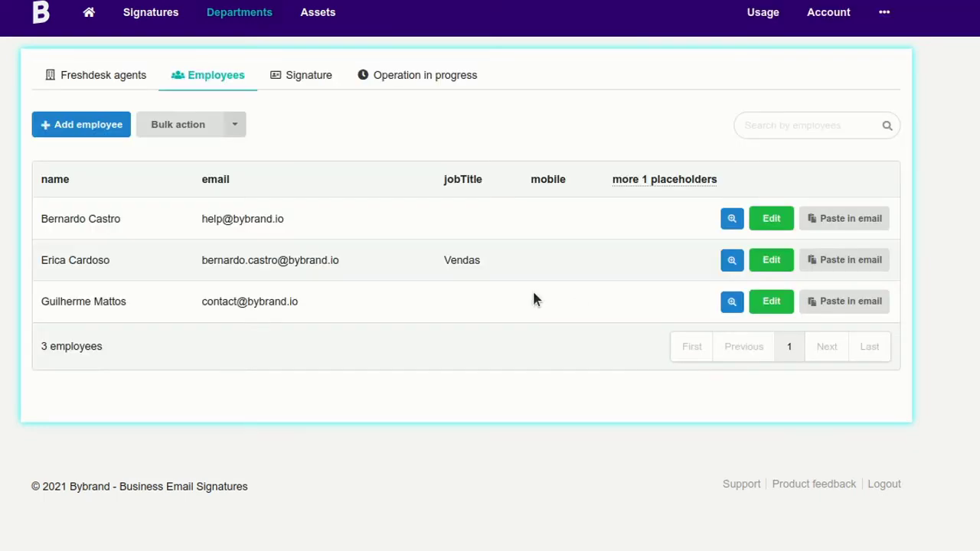
{"action": "left_click", "coordinate": [731, 218]}
{"action": "left_click", "coordinate": [655, 157]}
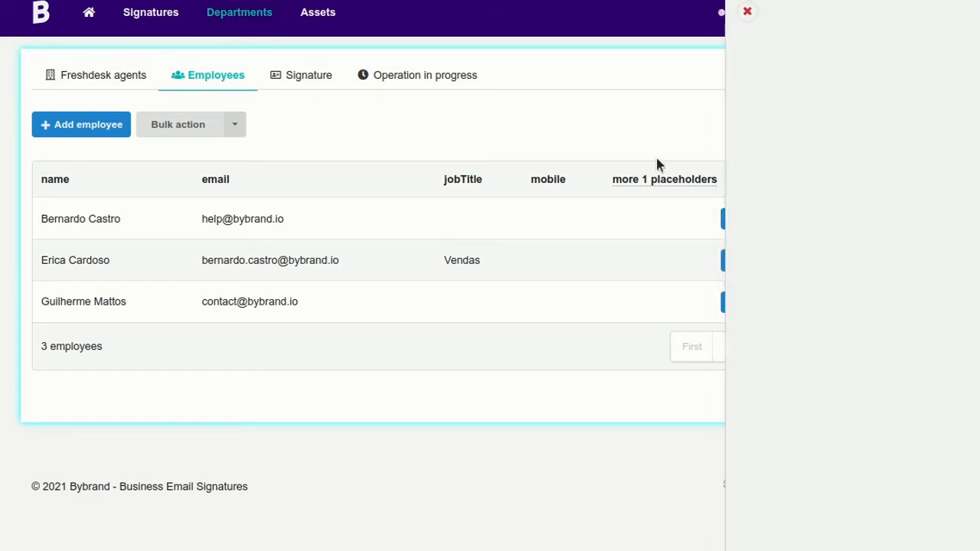
{"action": "left_click", "coordinate": [731, 301]}
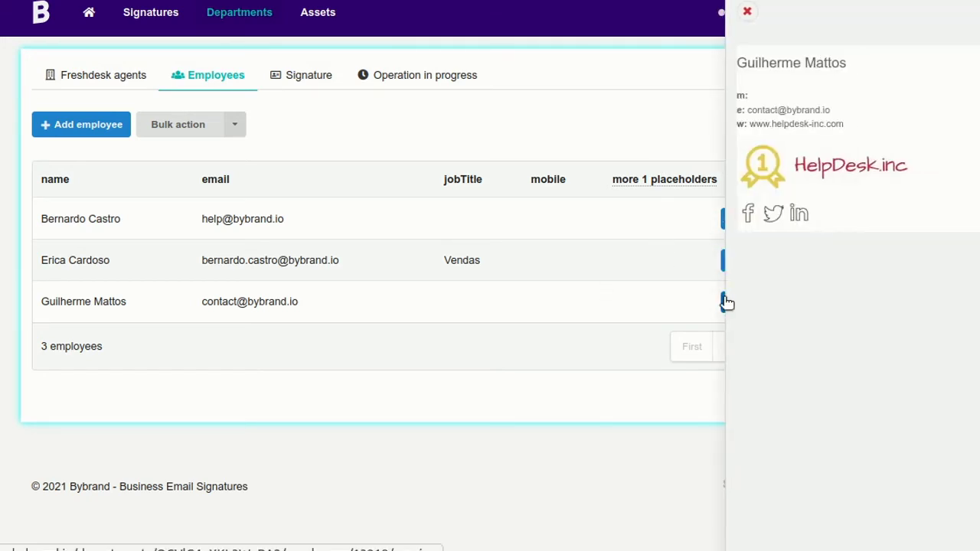
{"action": "left_click", "coordinate": [641, 282]}
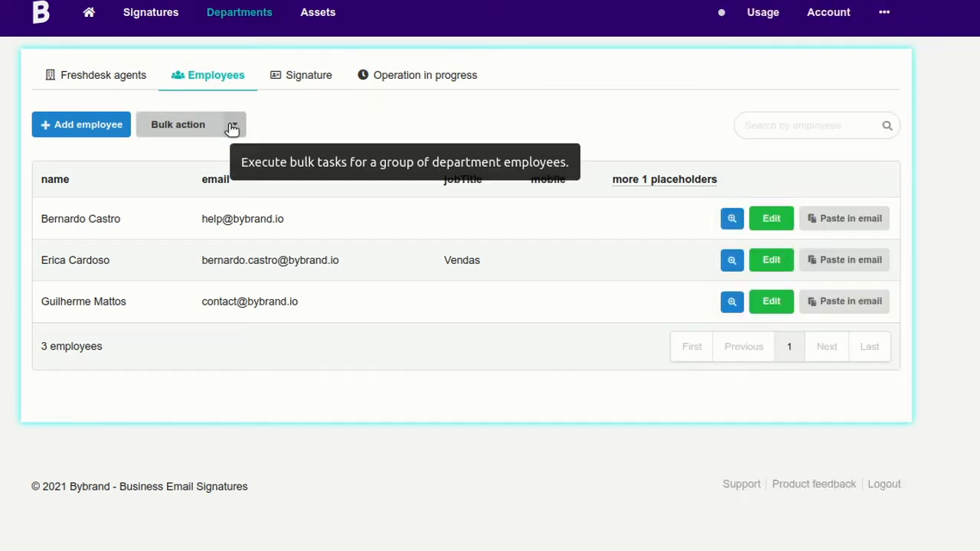
Push the first agent's signature to Freshdesk, then return to the employee list
{"action": "left_click", "coordinate": [865, 219]}
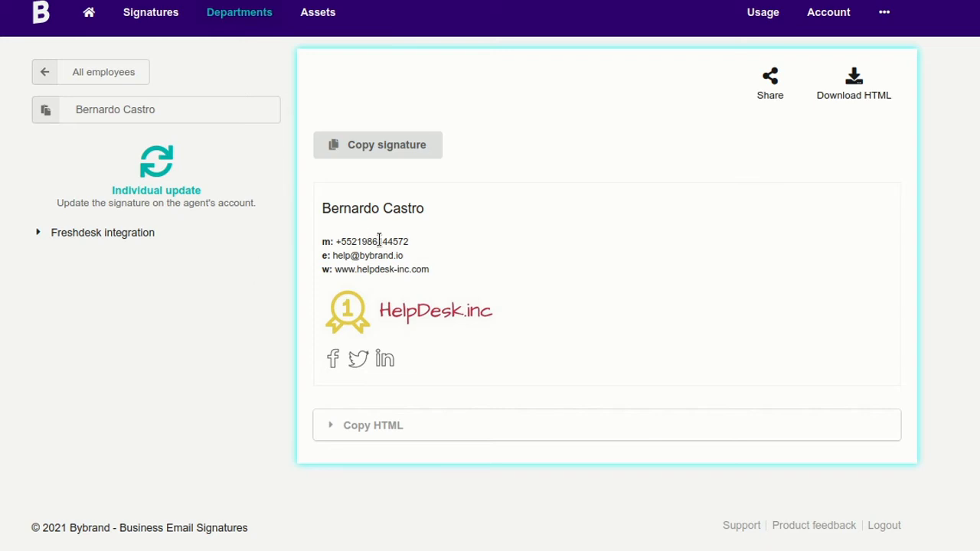
{"action": "left_click", "coordinate": [81, 233]}
{"action": "left_click", "coordinate": [137, 330]}
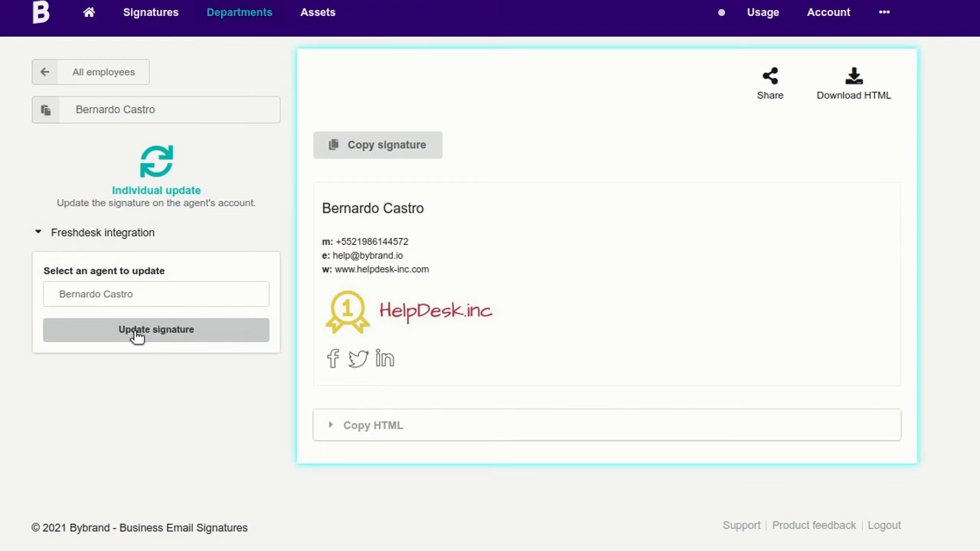
{"action": "left_click", "coordinate": [98, 234]}
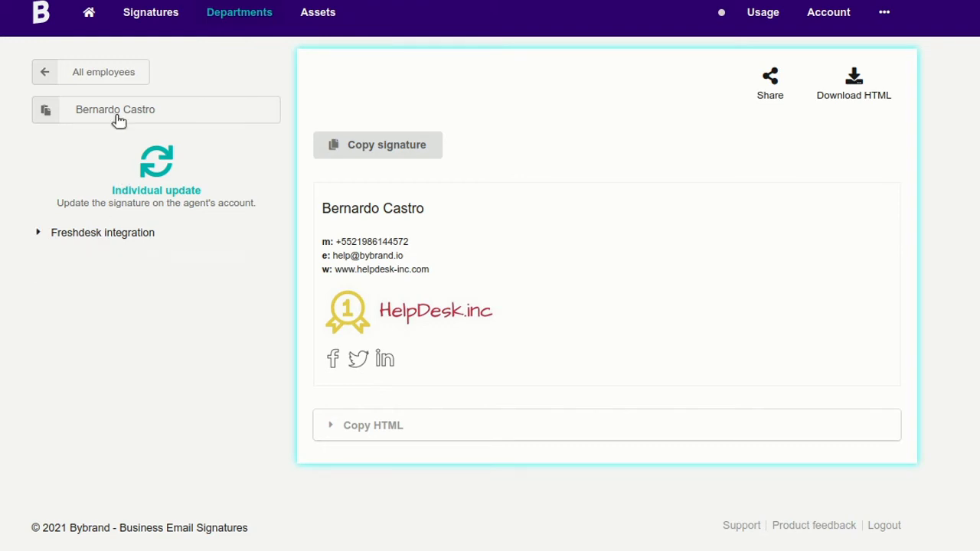
{"action": "left_click", "coordinate": [104, 72]}
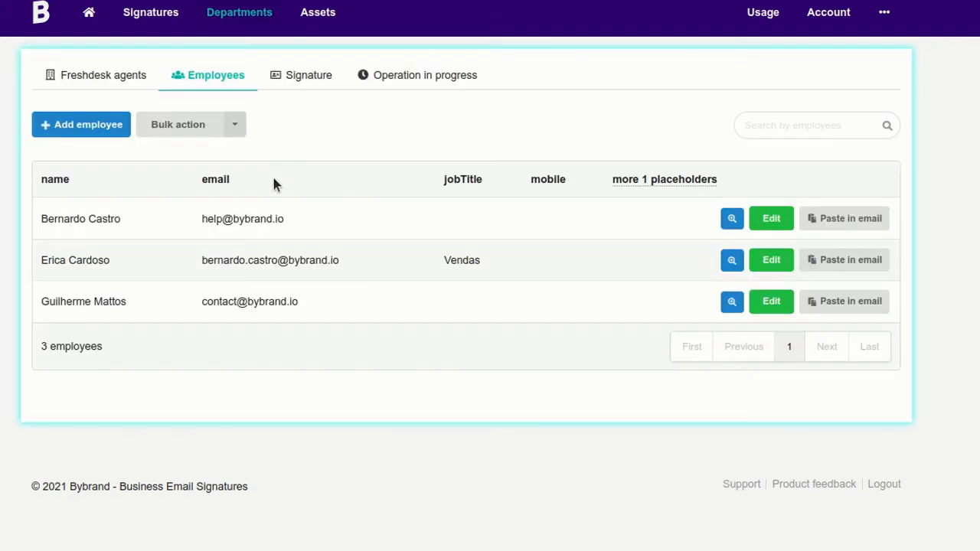
Select the first and third employees for a bulk signature update
{"action": "left_click", "coordinate": [234, 126]}
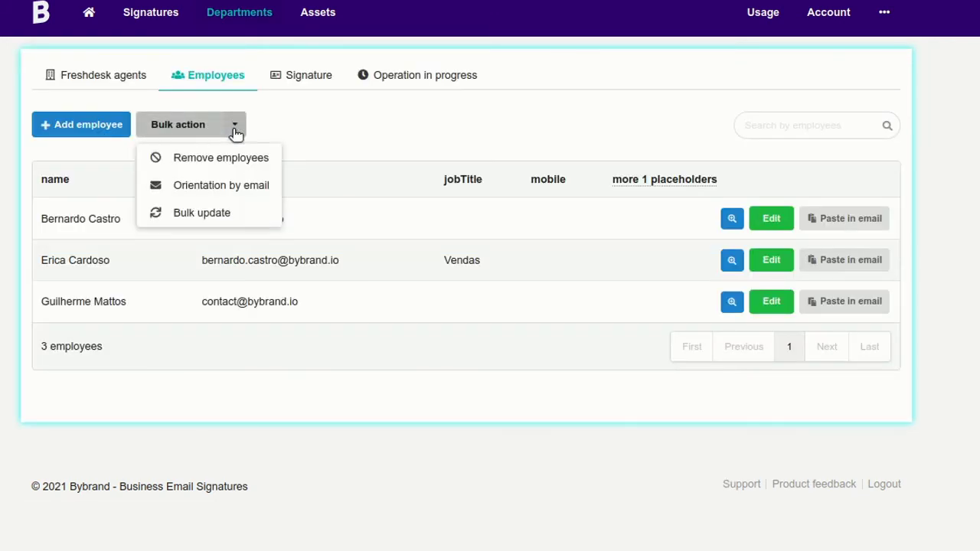
{"action": "left_click", "coordinate": [190, 218]}
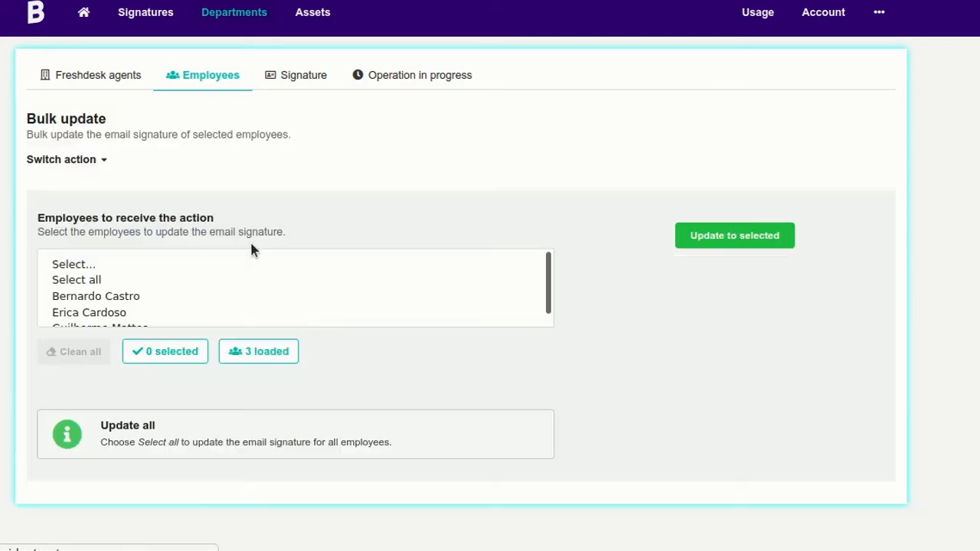
{"action": "left_click", "coordinate": [129, 263]}
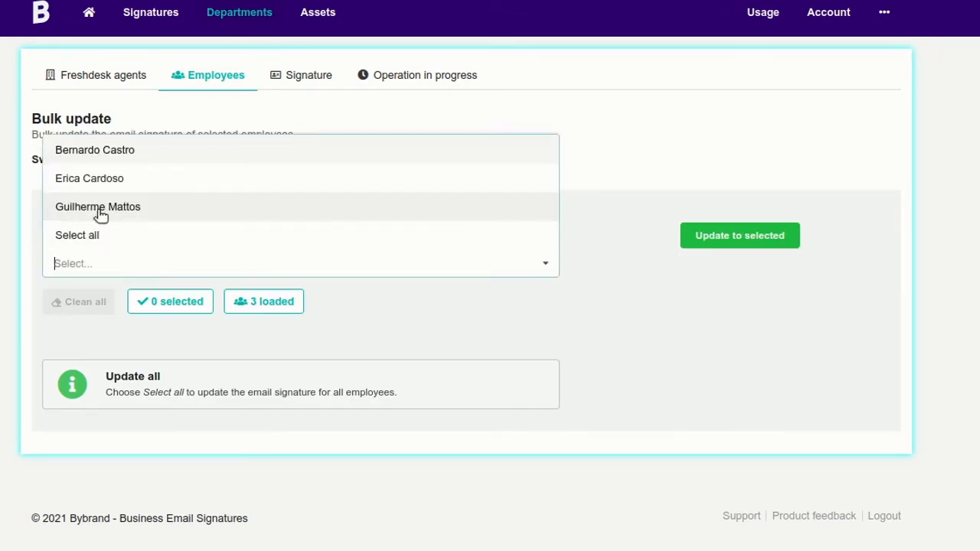
{"action": "left_click", "coordinate": [108, 163]}
{"action": "left_click", "coordinate": [105, 187]}
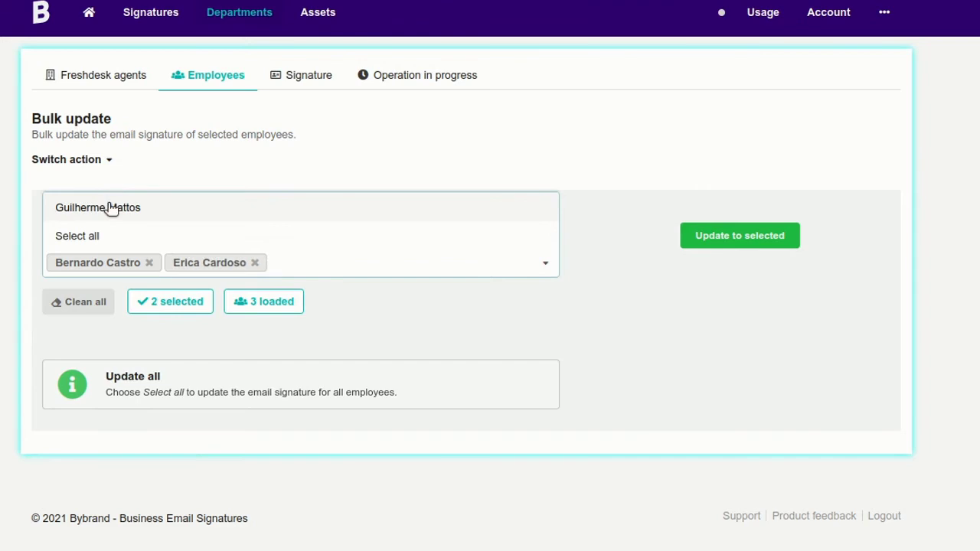
{"action": "left_click", "coordinate": [110, 207]}
{"action": "left_click", "coordinate": [470, 335]}
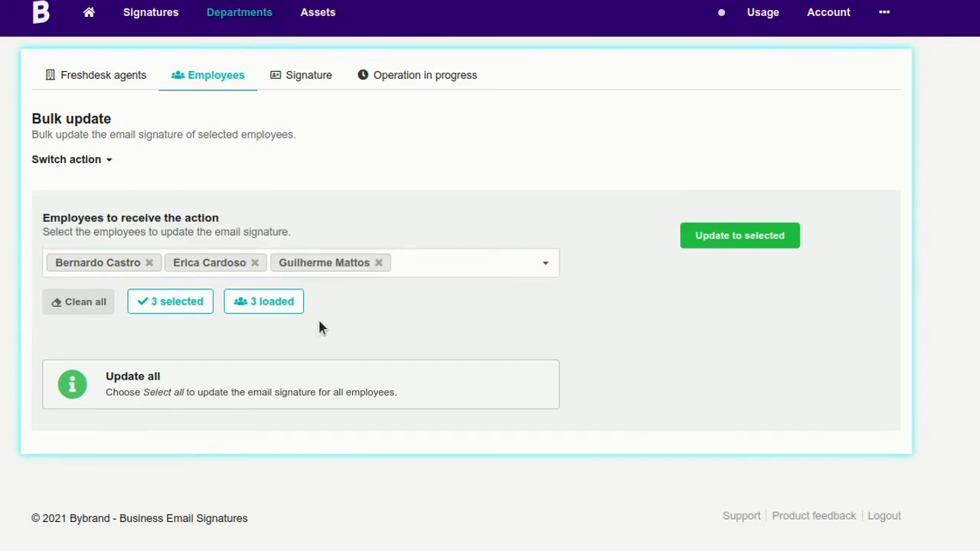
{"action": "left_click", "coordinate": [254, 263]}
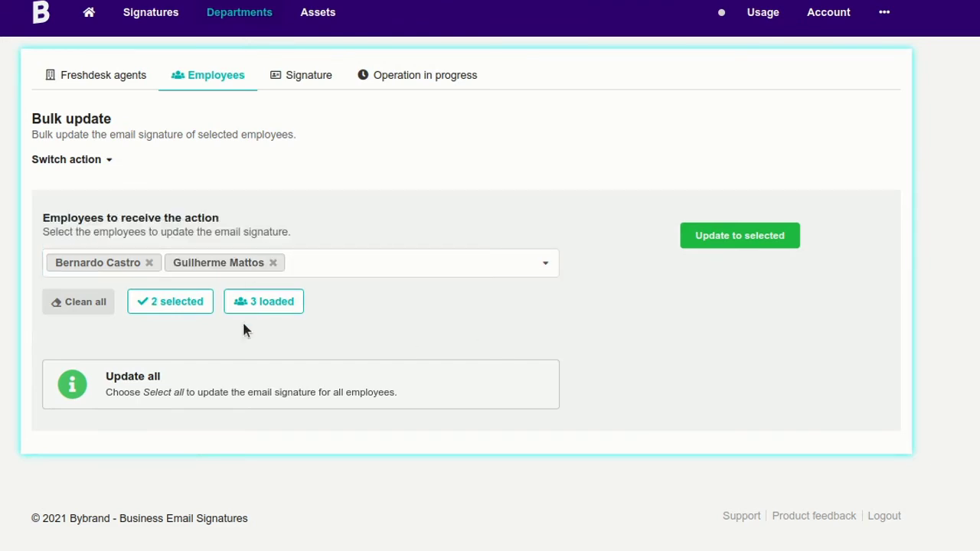
Run the bulk update, confirm the job succeeded, and return to the employees list
{"action": "left_click", "coordinate": [746, 235]}
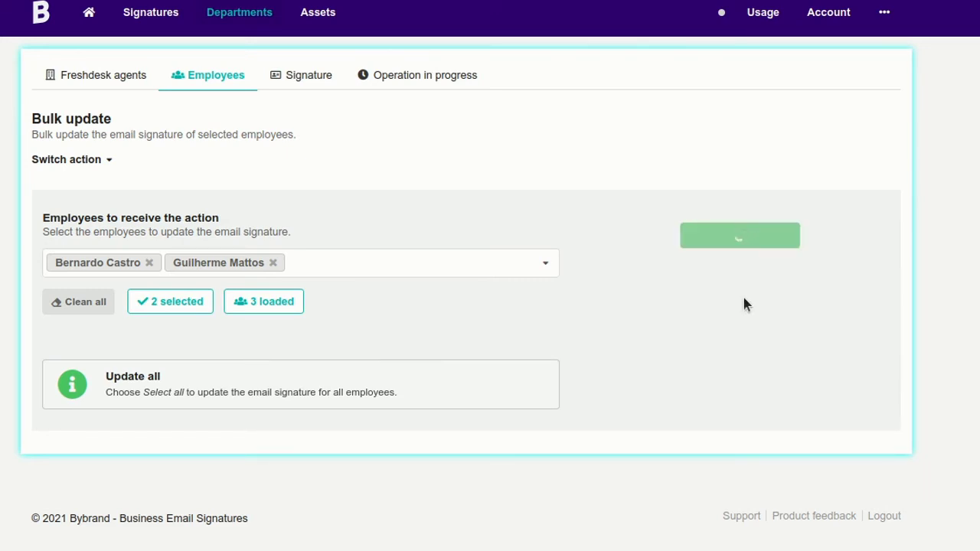
{"action": "left_click", "coordinate": [723, 294]}
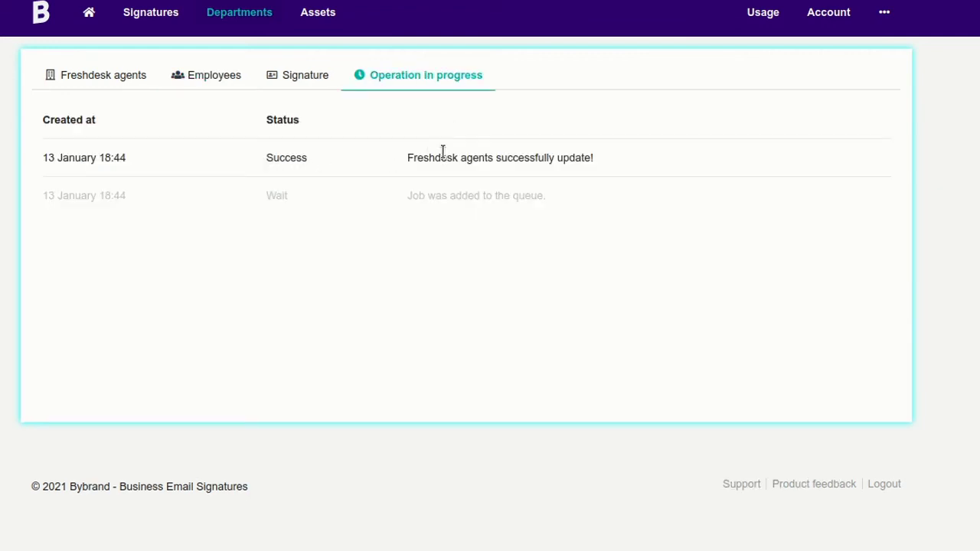
{"action": "left_click_drag", "start_coordinate": [545, 157], "coordinate": [407, 158]}
{"action": "left_click", "coordinate": [382, 175]}
{"action": "left_click", "coordinate": [224, 76]}
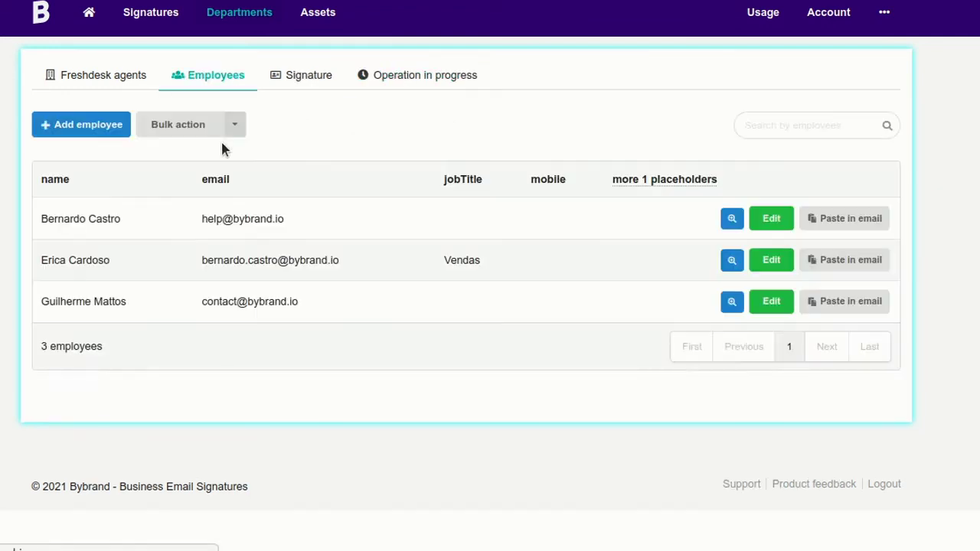
Open the department's associated signature in the editor
{"action": "left_click", "coordinate": [307, 77]}
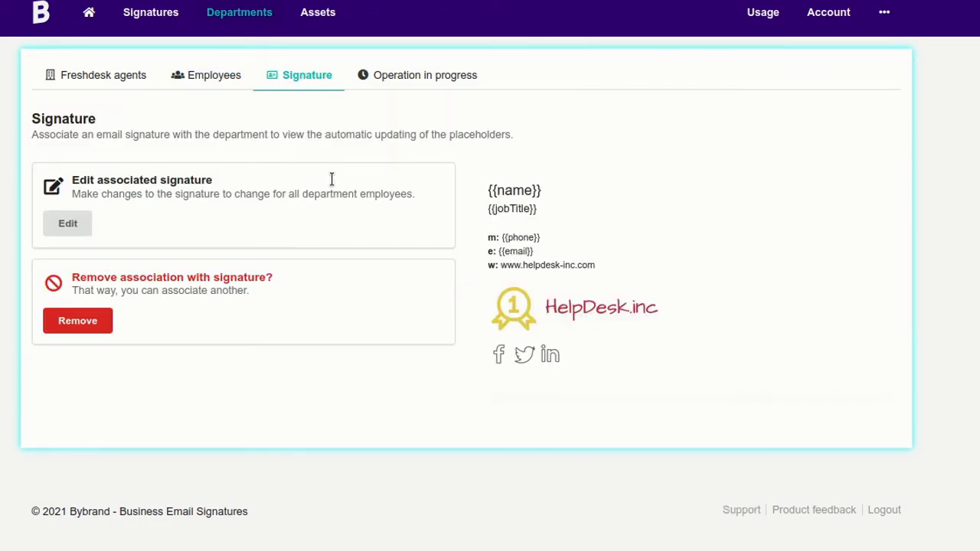
{"action": "left_click", "coordinate": [69, 224]}
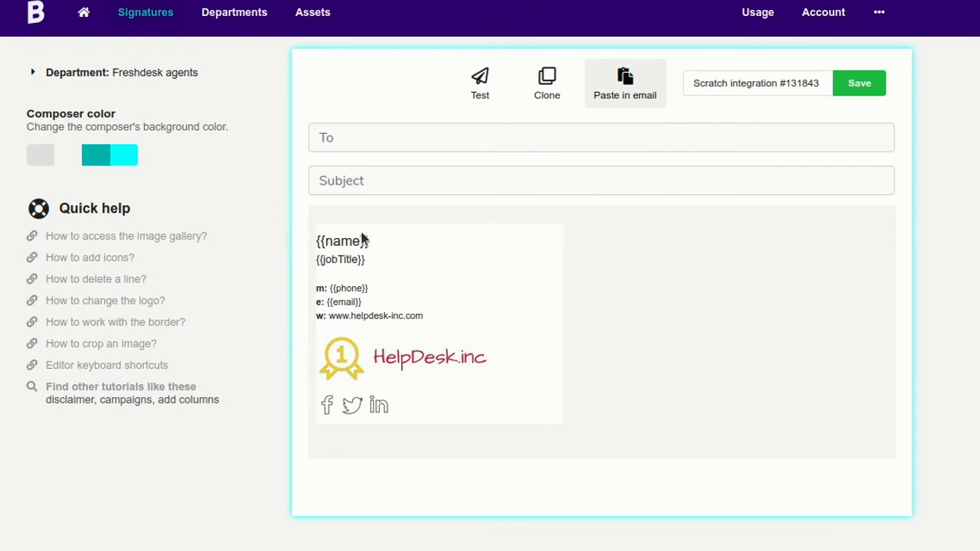
{"action": "left_click", "coordinate": [376, 240]}
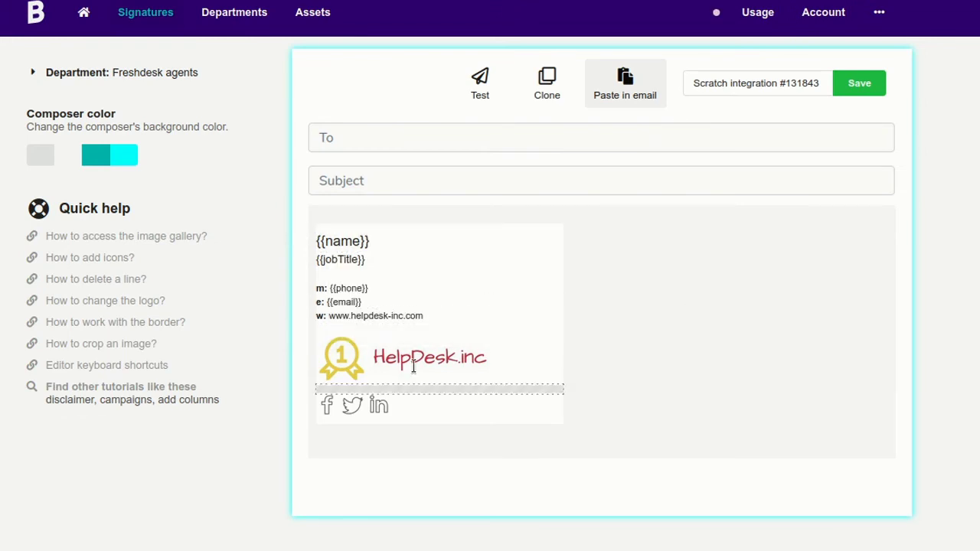
Replace the HelpDesk logo with the BYBRAND gallery logo and resize it smaller
{"action": "double_click", "coordinate": [377, 360]}
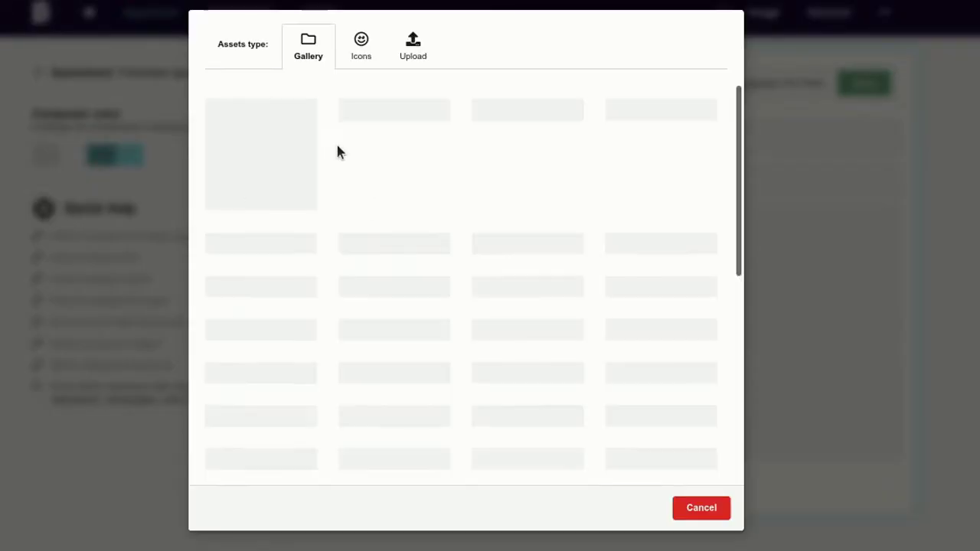
{"action": "mouse_move", "coordinate": [662, 153]}
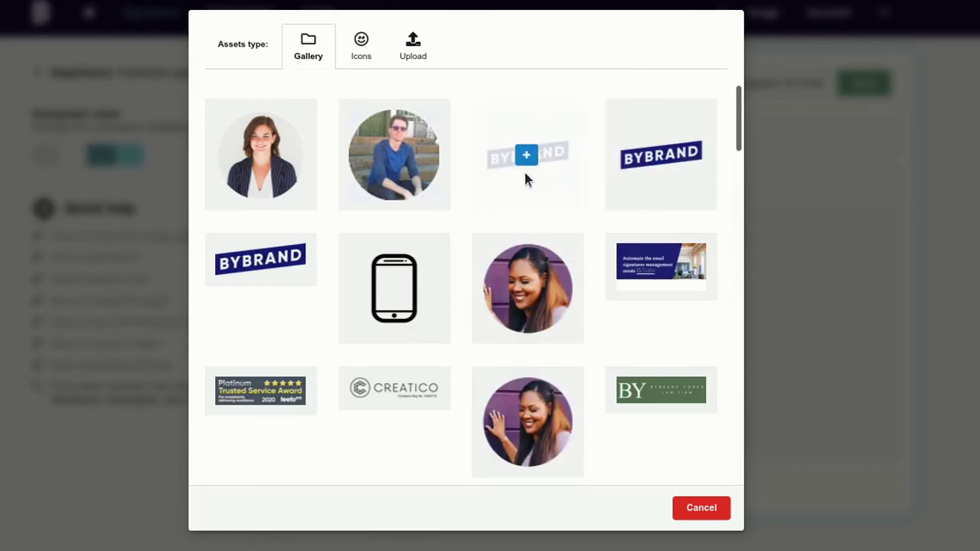
{"action": "left_click", "coordinate": [261, 258]}
{"action": "left_click_drag", "start_coordinate": [777, 330], "coordinate": [441, 350]}
{"action": "left_click", "coordinate": [687, 307]}
Set the website, email and phone lines to font size 14
{"action": "left_click", "coordinate": [435, 311]}
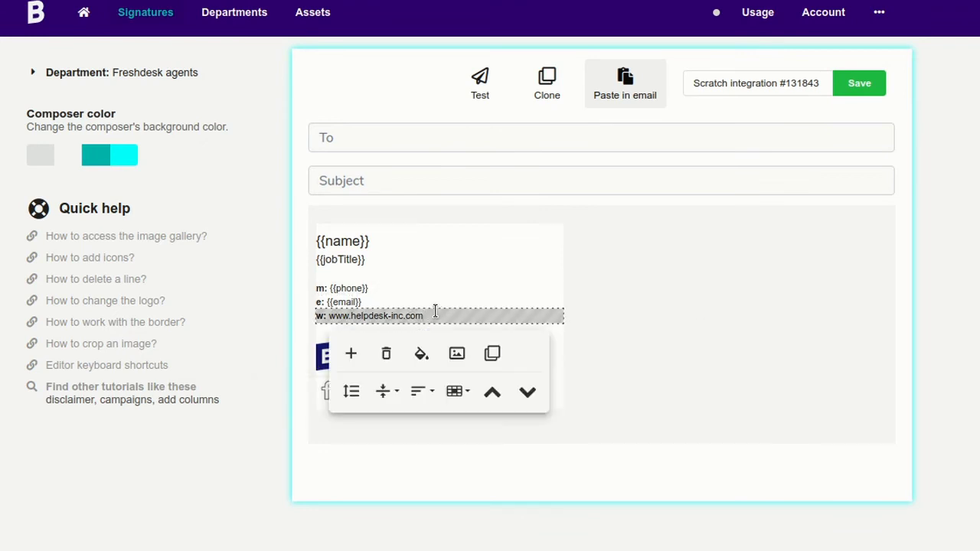
{"action": "double_click", "coordinate": [488, 312]}
{"action": "left_click", "coordinate": [348, 344]}
{"action": "left_click", "coordinate": [358, 414]}
{"action": "double_click", "coordinate": [444, 300]}
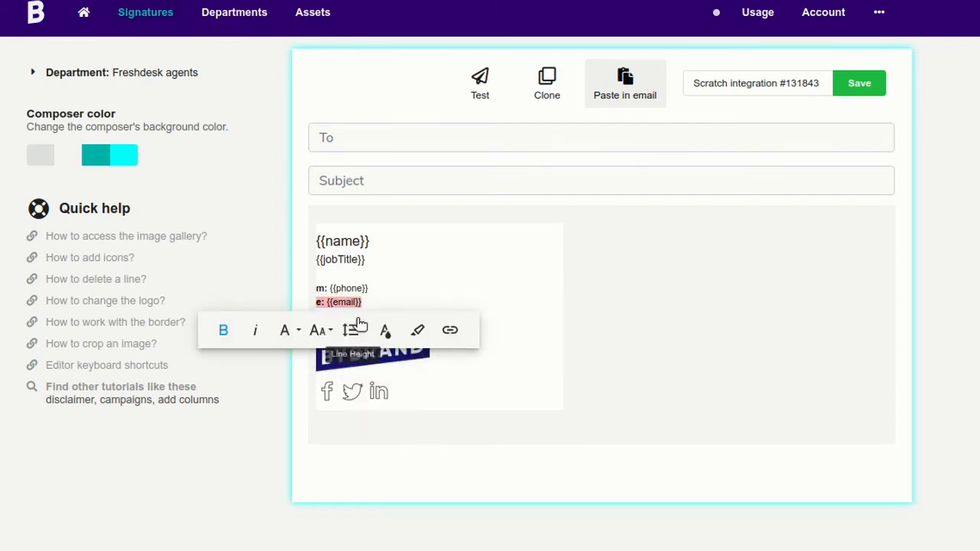
{"action": "left_click", "coordinate": [326, 332]}
{"action": "left_click", "coordinate": [329, 400]}
{"action": "left_click", "coordinate": [459, 287]}
{"action": "double_click", "coordinate": [460, 288]}
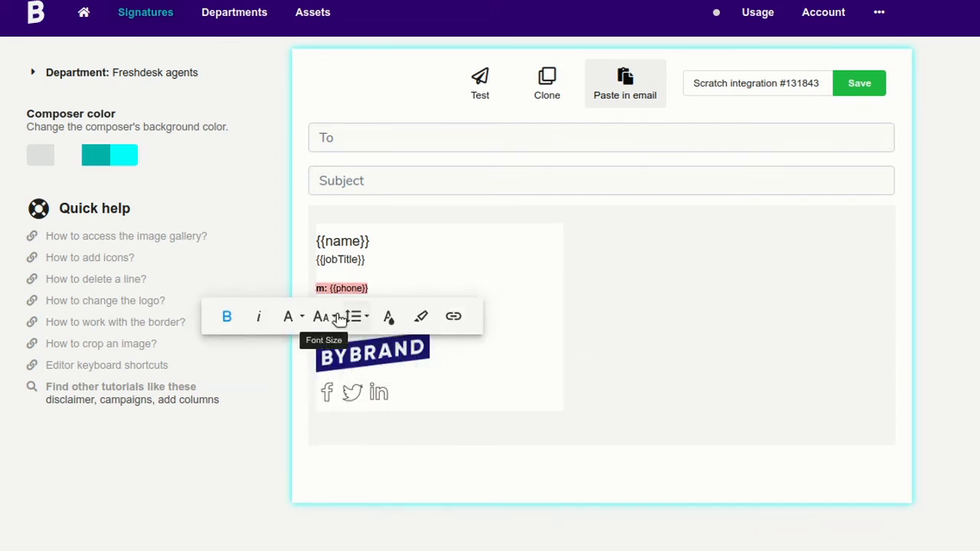
{"action": "left_click", "coordinate": [323, 316]}
{"action": "left_click", "coordinate": [334, 382]}
Delete the job title row and insert a #DCABAB pink divider line above the social icons
{"action": "left_click", "coordinate": [401, 259]}
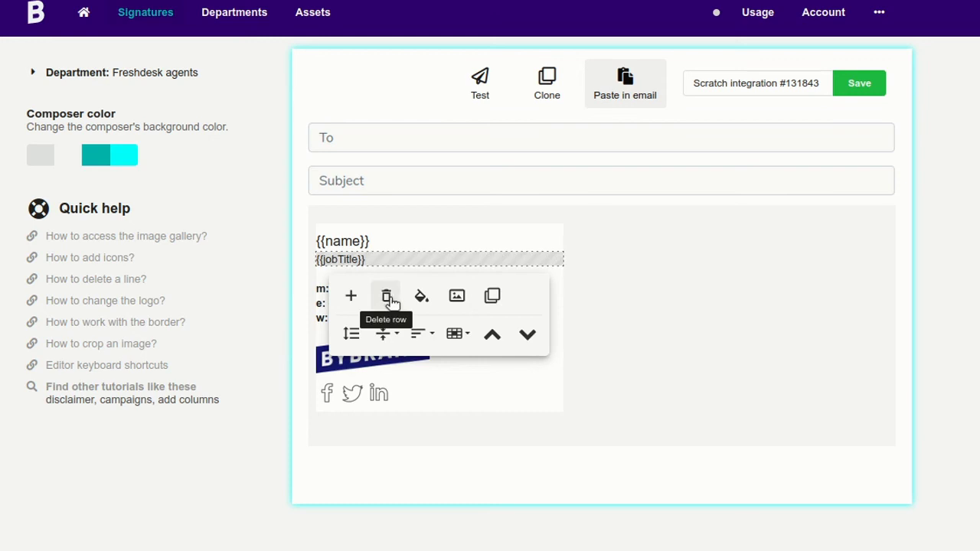
{"action": "left_click", "coordinate": [387, 296]}
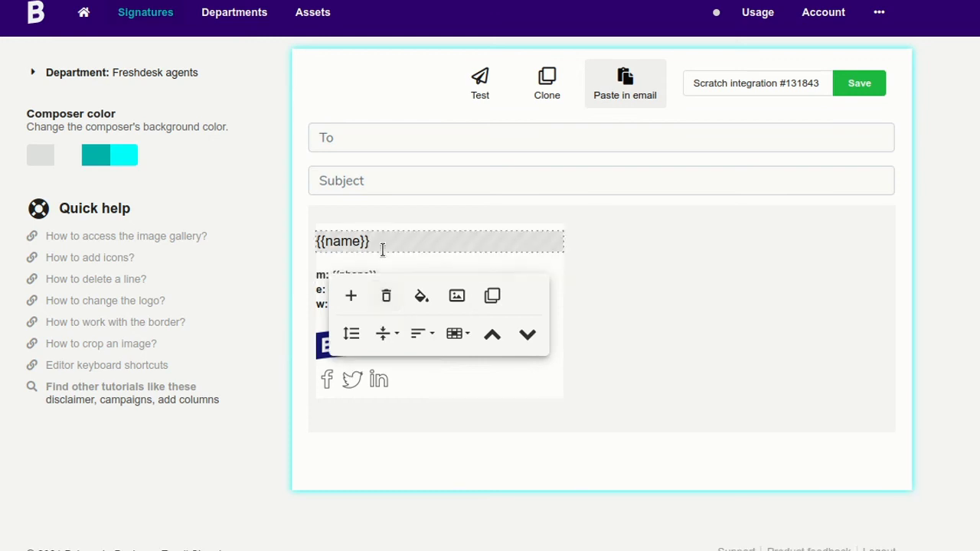
{"action": "left_click", "coordinate": [414, 354]}
{"action": "left_click", "coordinate": [385, 426]}
{"action": "left_click", "coordinate": [584, 384]}
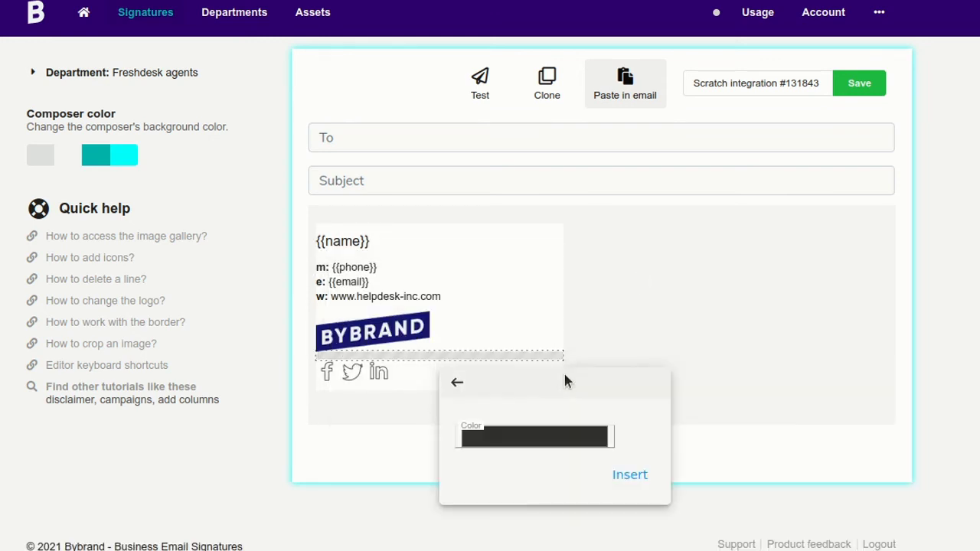
{"action": "left_click", "coordinate": [523, 438]}
{"action": "left_click", "coordinate": [272, 263]}
{"action": "left_click", "coordinate": [673, 339]}
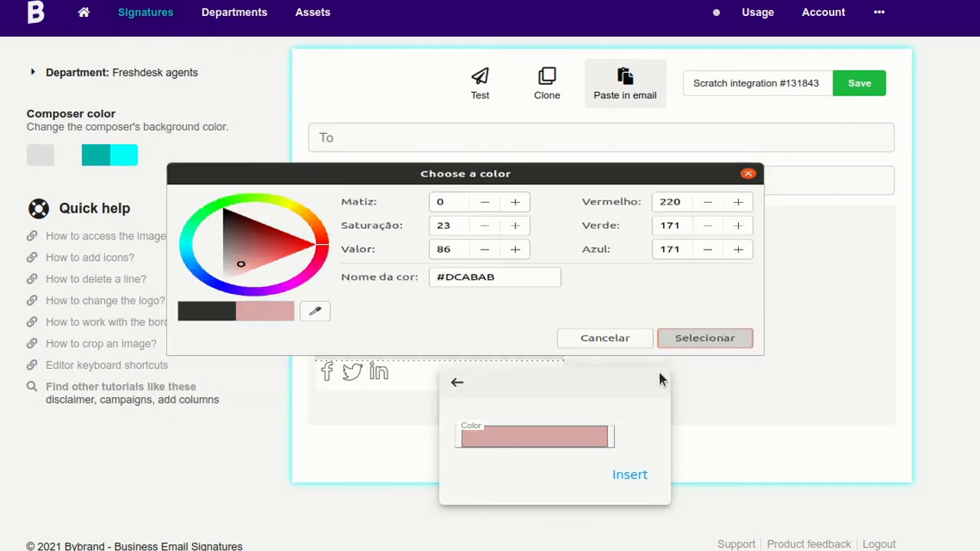
{"action": "left_click", "coordinate": [630, 475]}
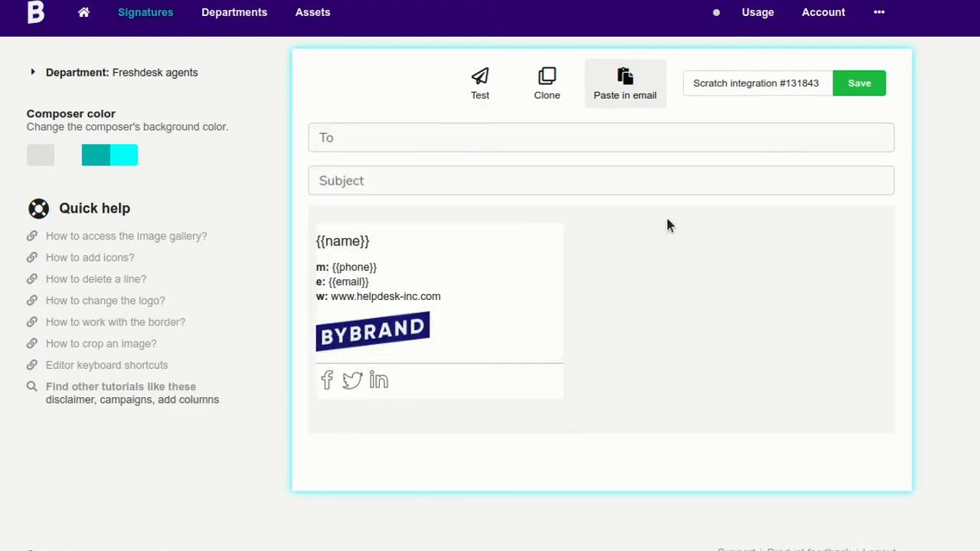
Change the website line to bybrand.io and save the signature
{"action": "left_click", "coordinate": [136, 73]}
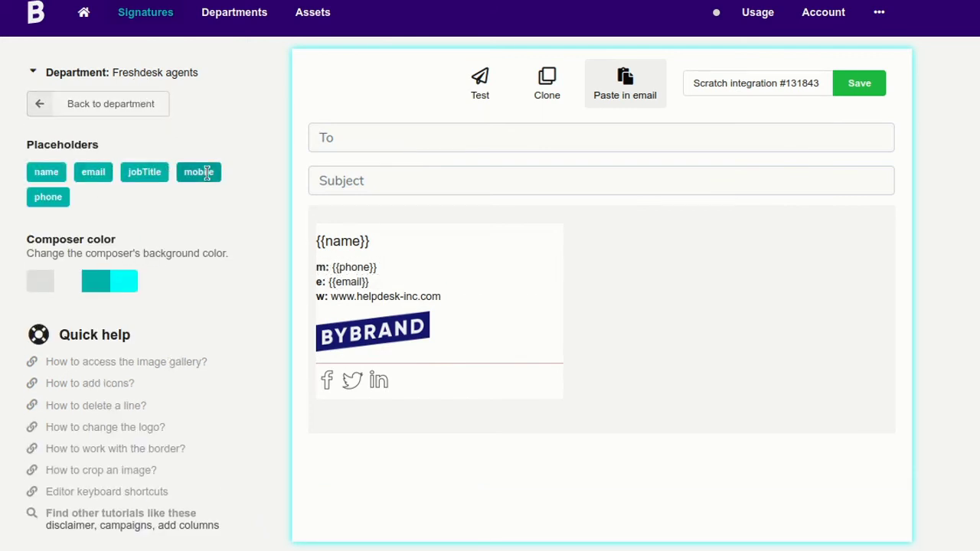
{"action": "mouse_move", "coordinate": [433, 277]}
{"action": "type", "text": "bybrand.io"}
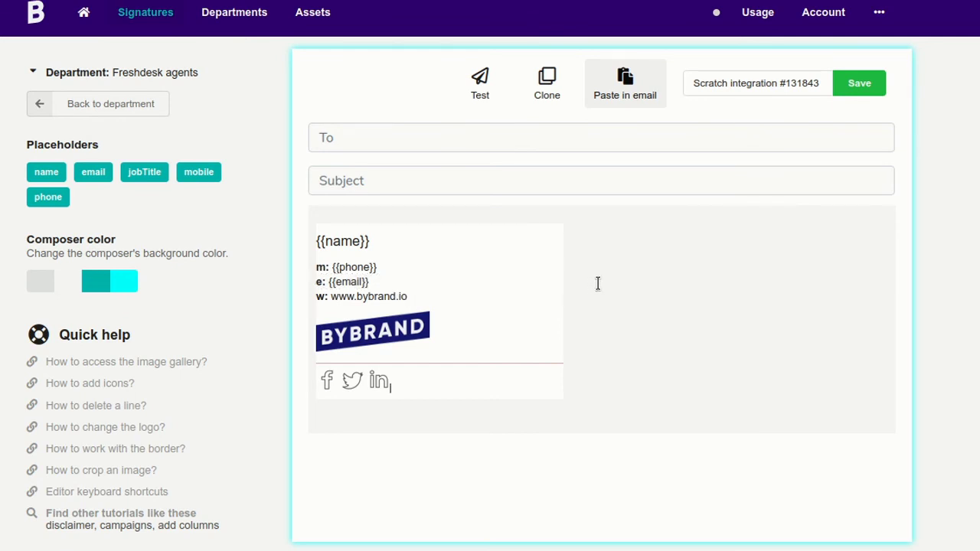
{"action": "left_click", "coordinate": [857, 84]}
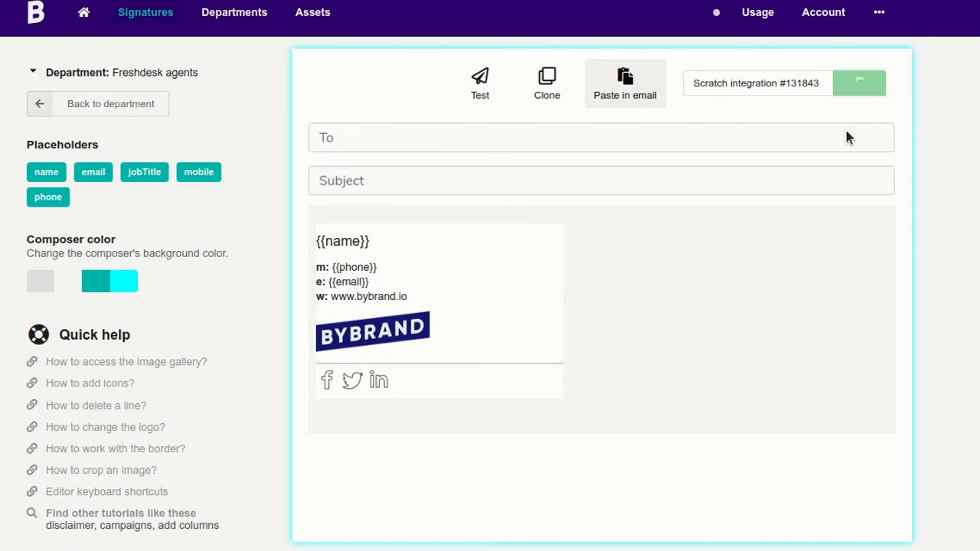
Rename the signature to 'Freshdesk agent signature', save it, and go back to the department page
{"action": "left_click", "coordinate": [796, 86]}
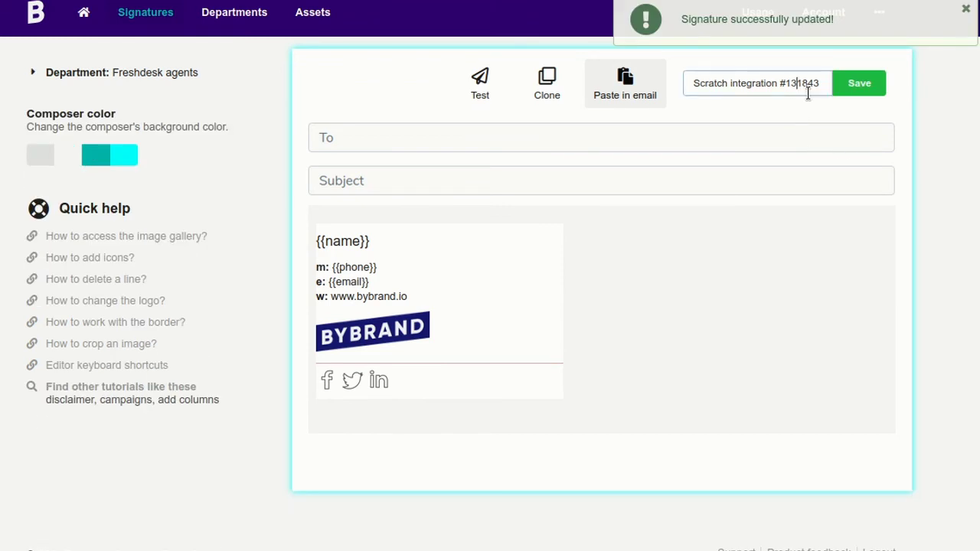
{"action": "triple_click", "coordinate": [805, 92]}
{"action": "type", "text": "Freshdesh"}
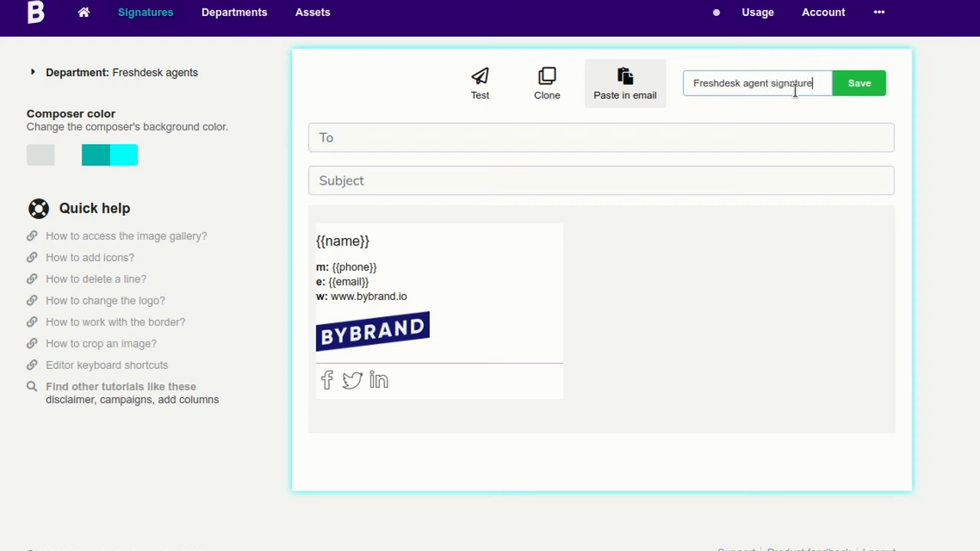
{"action": "left_click", "coordinate": [845, 88]}
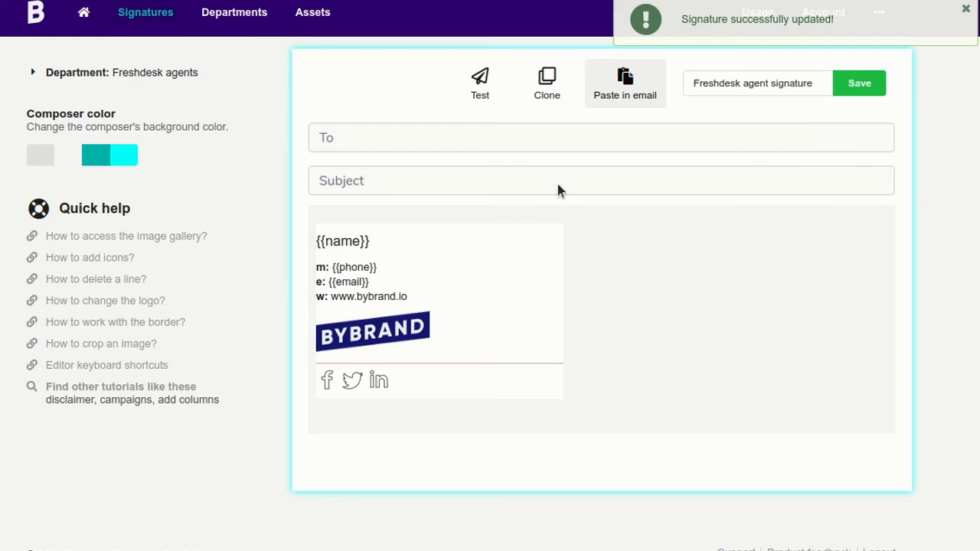
{"action": "left_click", "coordinate": [173, 77]}
{"action": "left_click", "coordinate": [130, 113]}
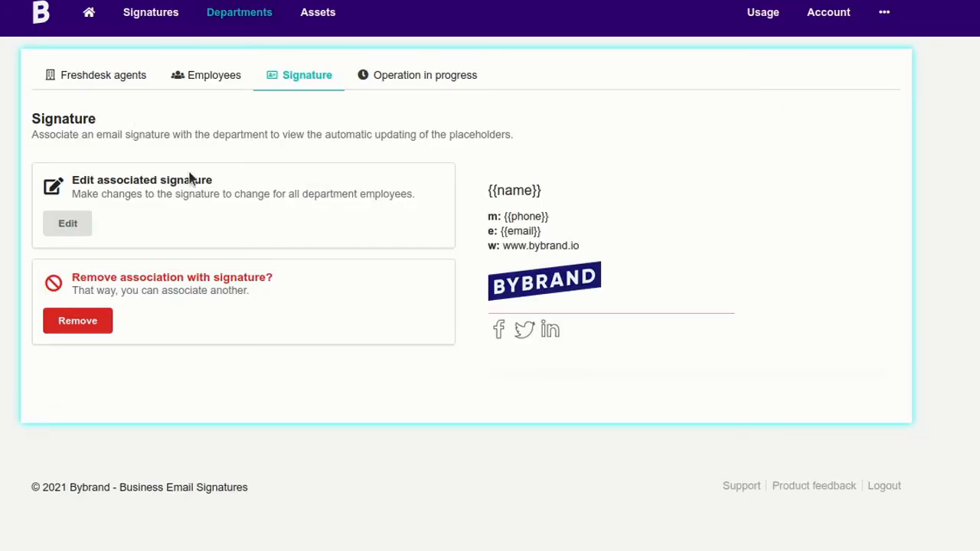
From the Employees tab, update the first employee's Freshdesk signature through the Freshdesk integration
{"action": "left_click", "coordinate": [226, 76]}
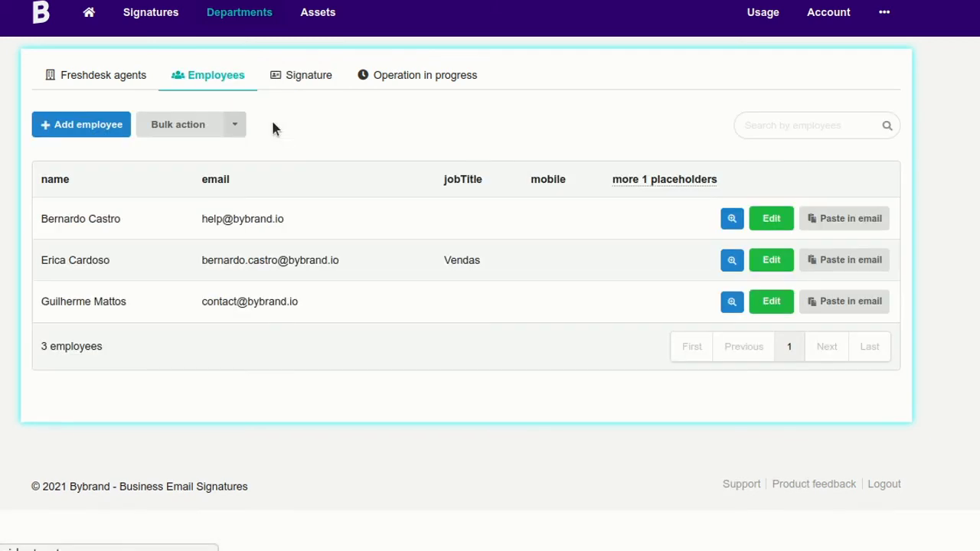
{"action": "left_click", "coordinate": [730, 220]}
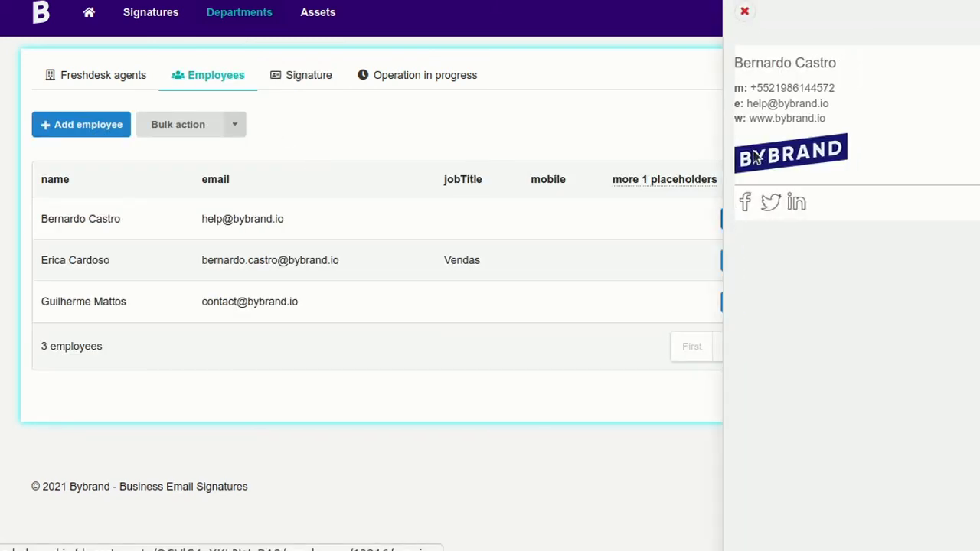
{"action": "left_click", "coordinate": [680, 228]}
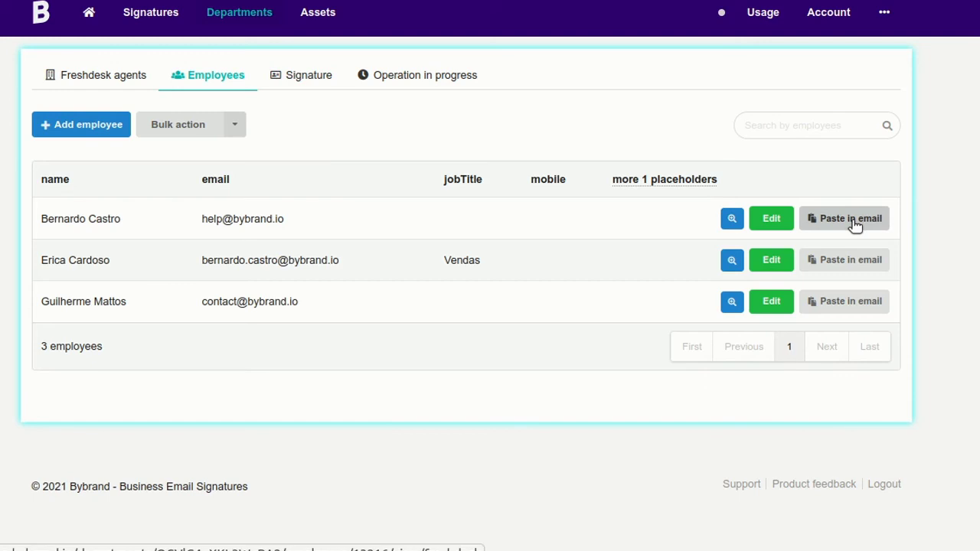
{"action": "left_click", "coordinate": [855, 218]}
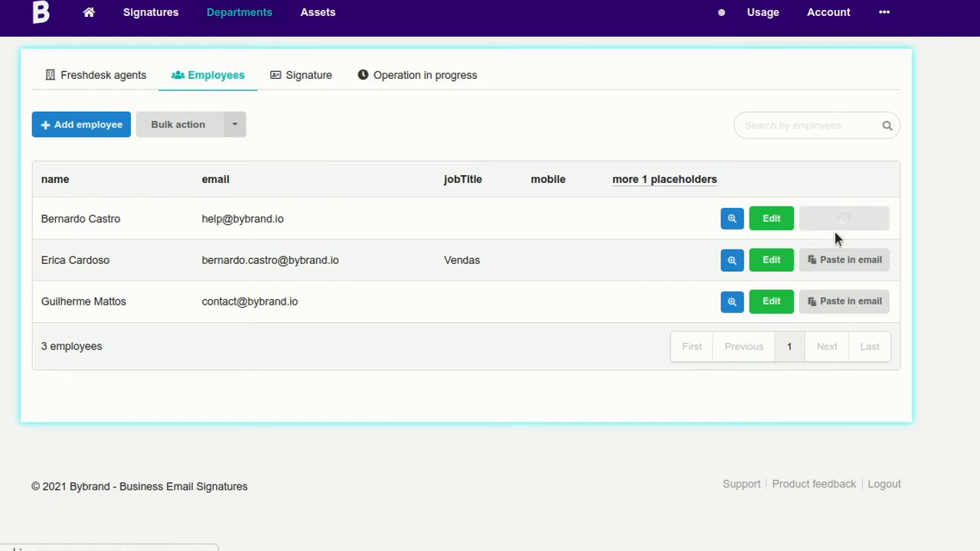
{"action": "left_click", "coordinate": [84, 241]}
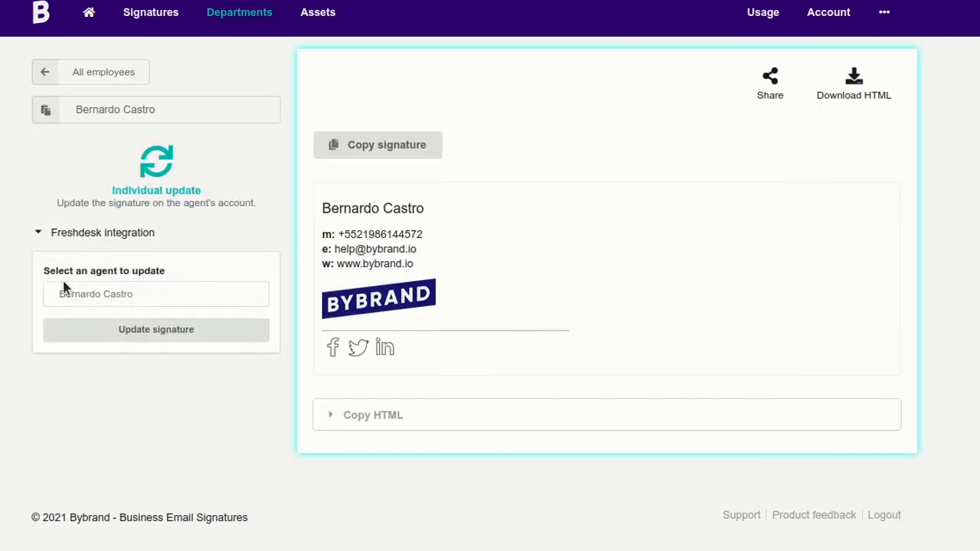
{"action": "left_click", "coordinate": [117, 330]}
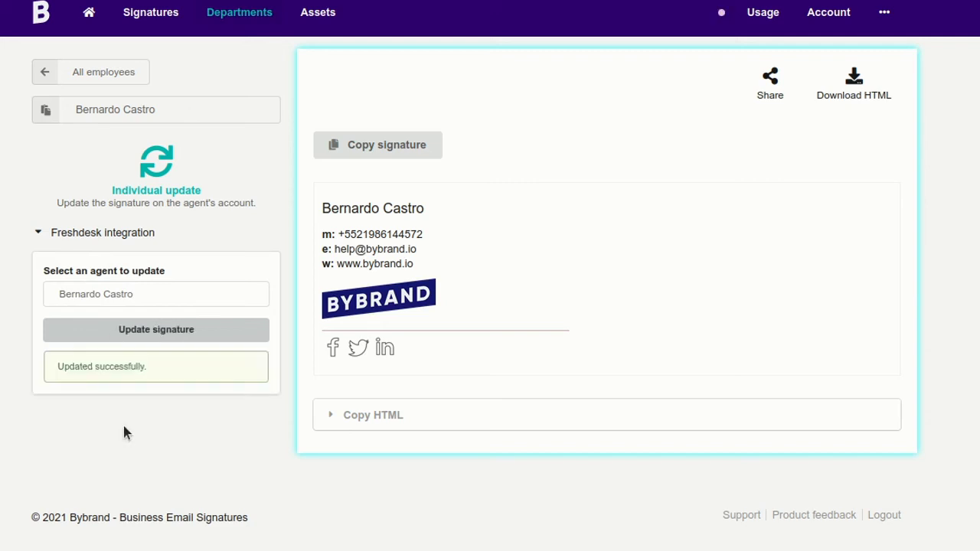
{"action": "left_click", "coordinate": [88, 76]}
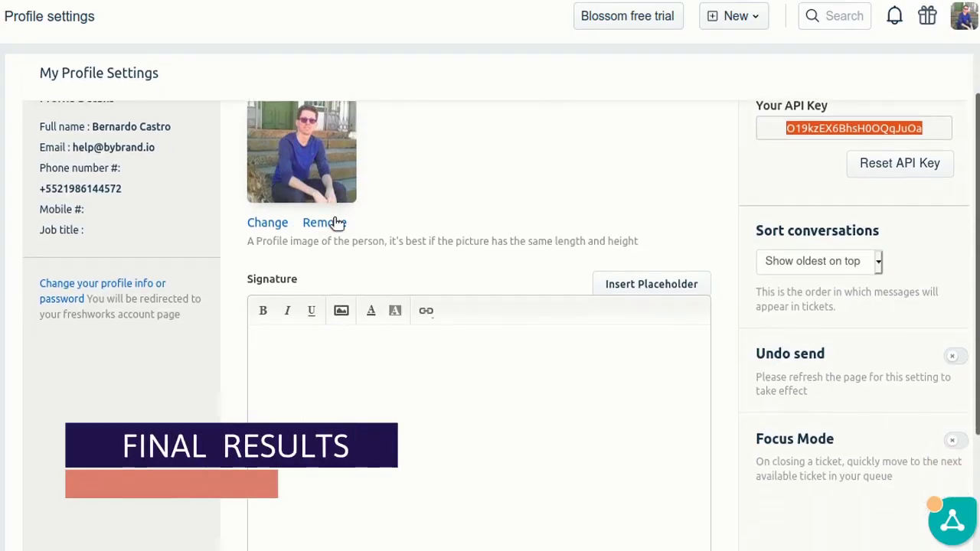
Scroll the Freshdesk profile settings down to the signature editor showing the BYBRAND-logo signature
{"action": "right_click", "coordinate": [431, 139]}
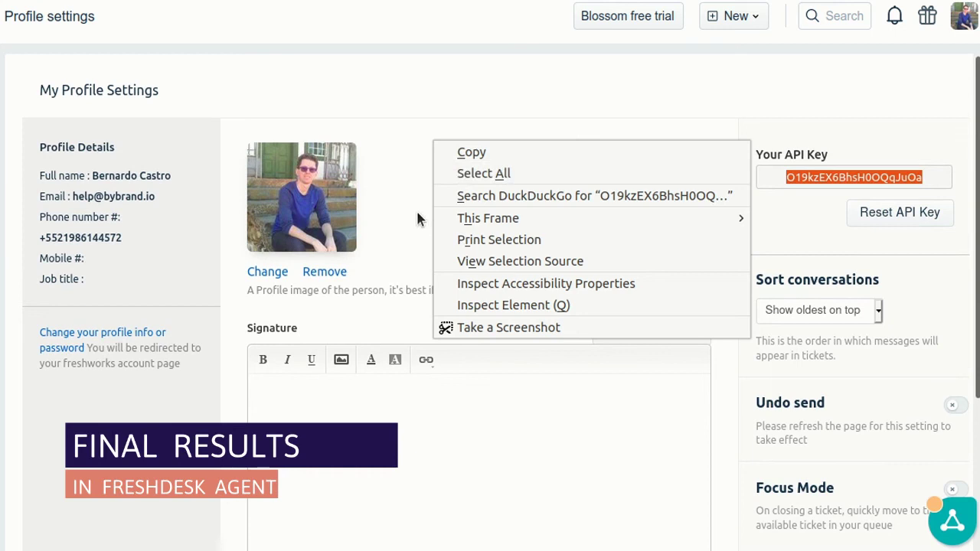
{"action": "key", "text": "Escape"}
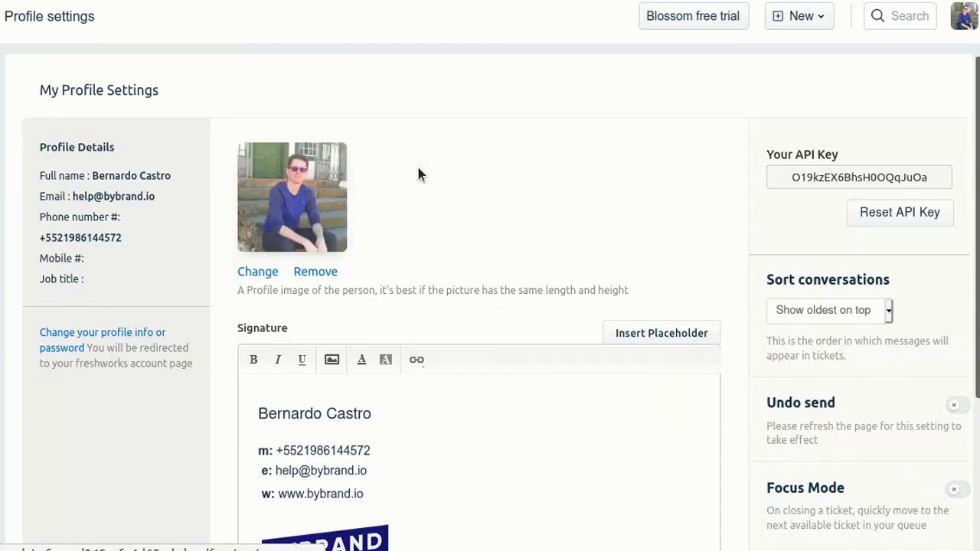
{"action": "scroll", "coordinate": [387, 272], "scroll_direction": "down", "scroll_amount": 3}
{"action": "scroll", "coordinate": [385, 278], "scroll_direction": "down", "scroll_amount": 1}
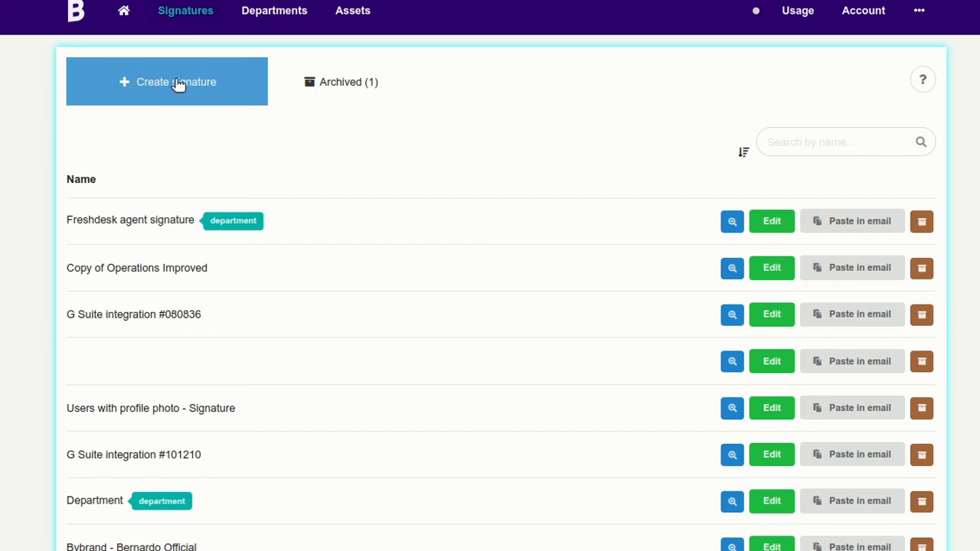
Start a new signature and filter the template gallery to Support team designs like HelpDesk.inc
{"action": "left_click", "coordinate": [217, 103]}
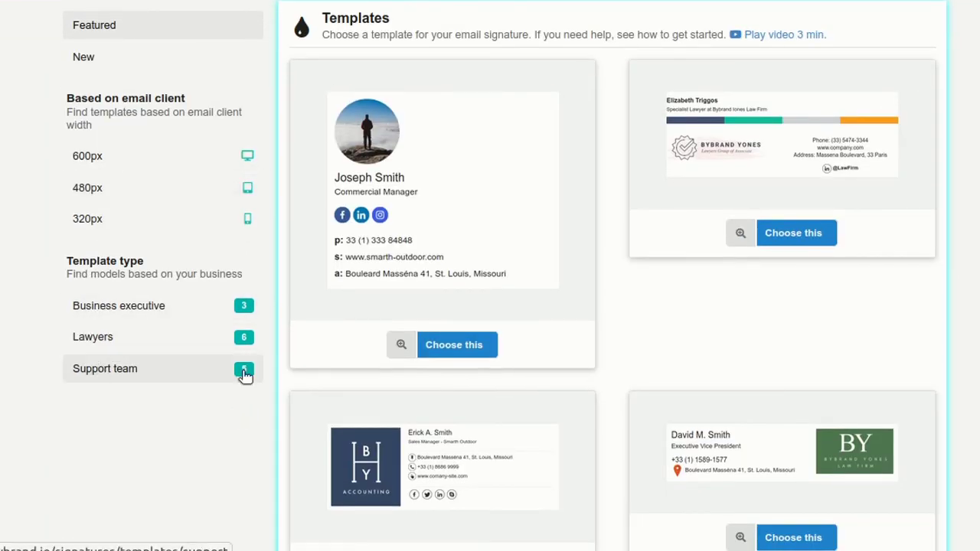
{"action": "left_click", "coordinate": [243, 374]}
{"action": "scroll", "coordinate": [498, 184], "scroll_direction": "down", "scroll_amount": 5}
{"action": "mouse_move", "coordinate": [406, 499]}
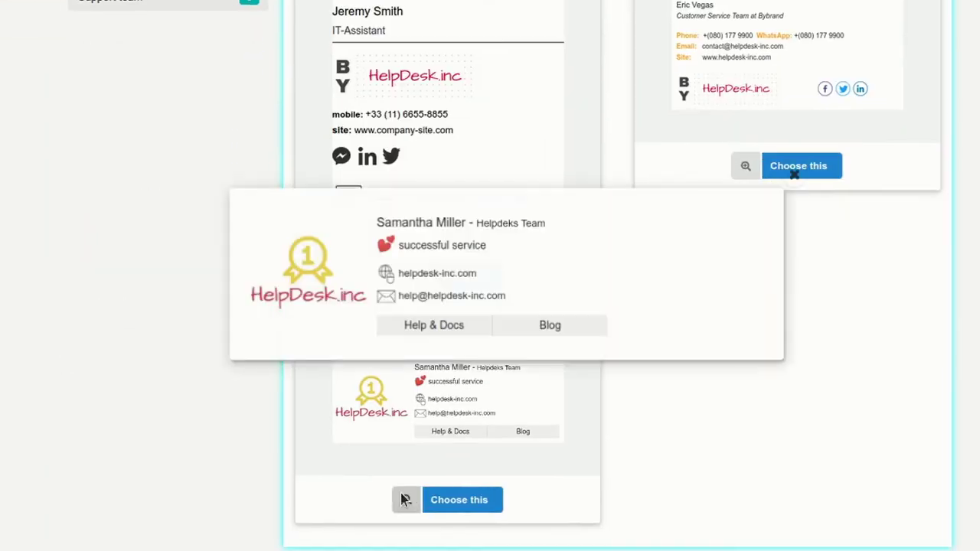